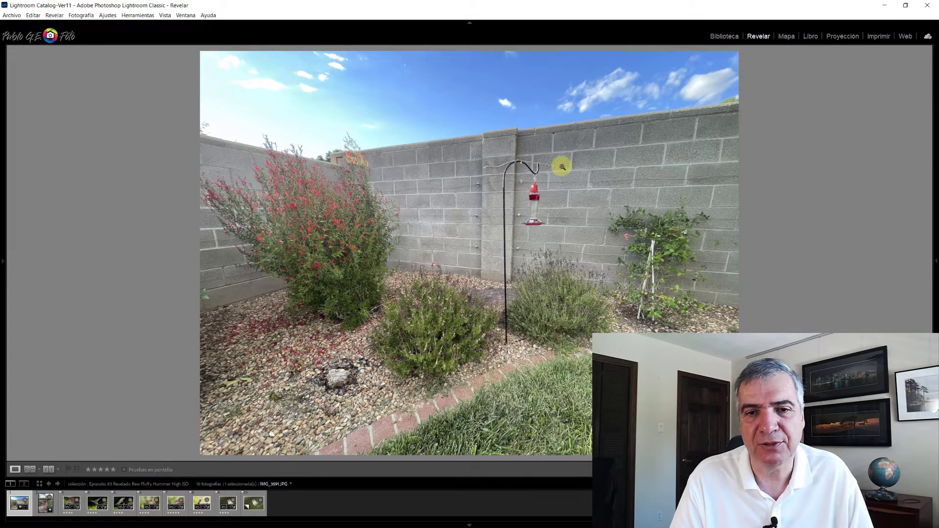
- Advance to the second photo, the red feeder close-up against the ivy wall
{"action": "key", "text": "Right"}
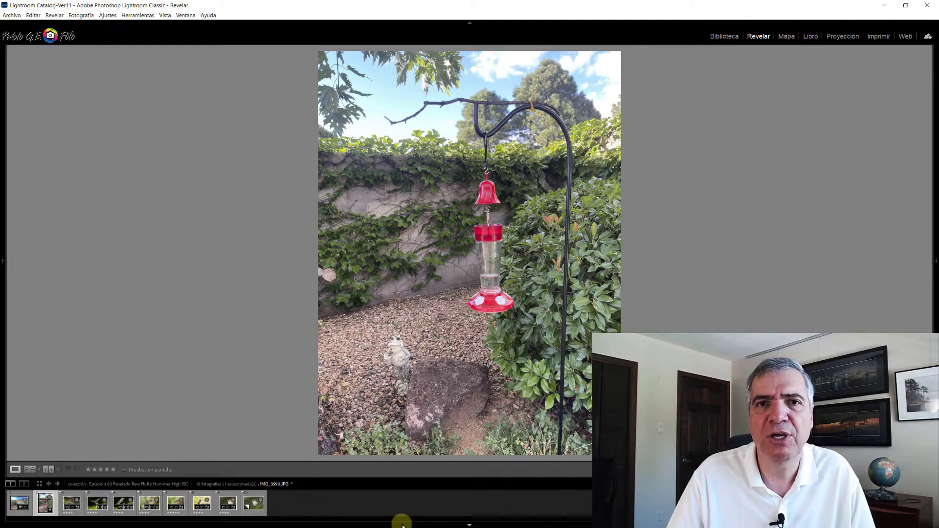
- Load the DeepPRIME DNG of the hummingbird at red tubular flowers from the third thumbnail
{"action": "left_click", "coordinate": [73, 501]}
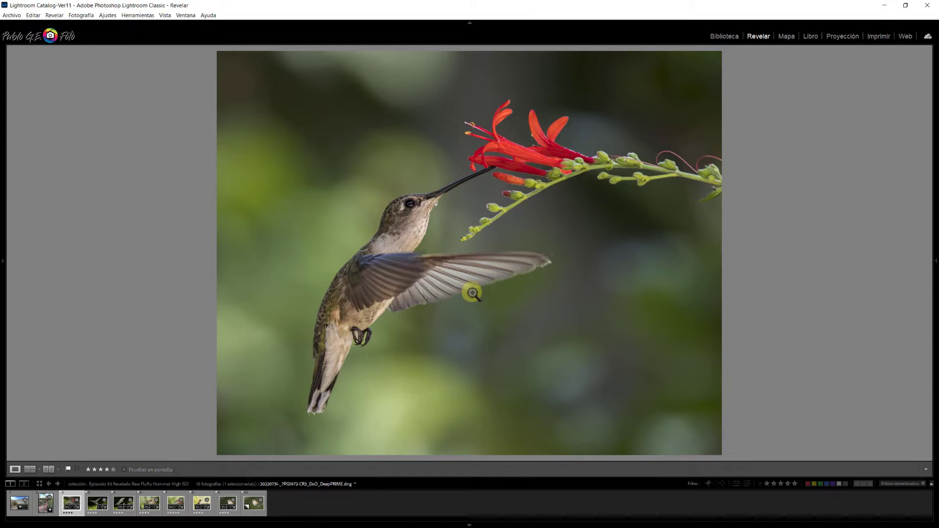
- Step through the filmstrip to the tenth thumbnail, the perched-hummingbird virtual copy (Copy 1)
{"action": "key", "text": "Right"}
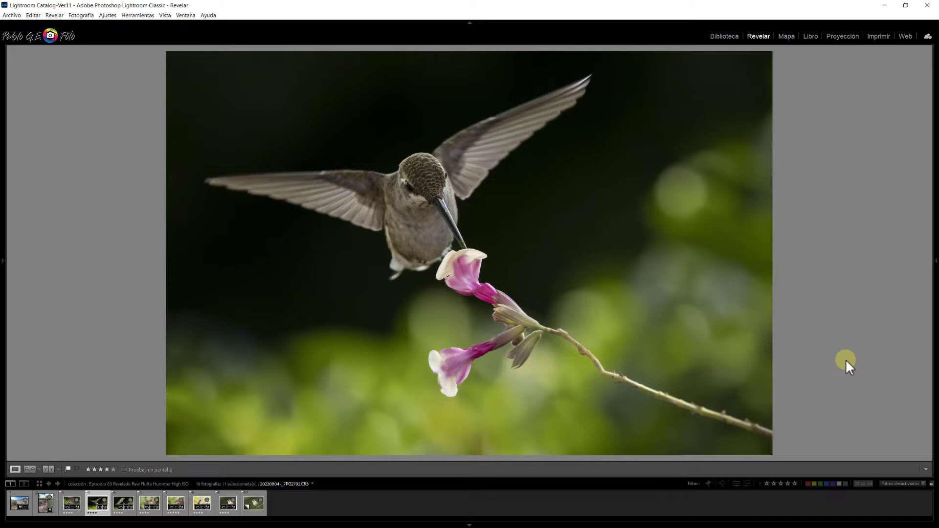
{"action": "key", "text": "Right"}
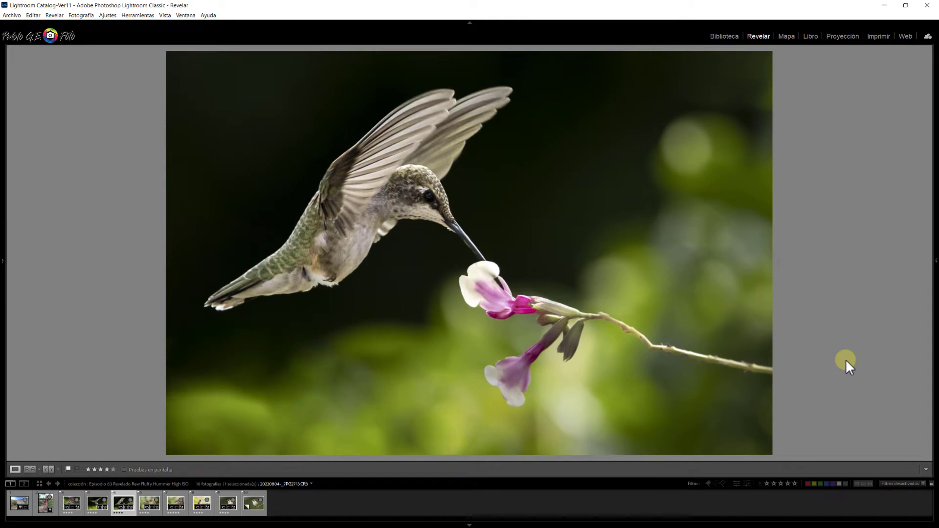
{"action": "key", "text": "Right"}
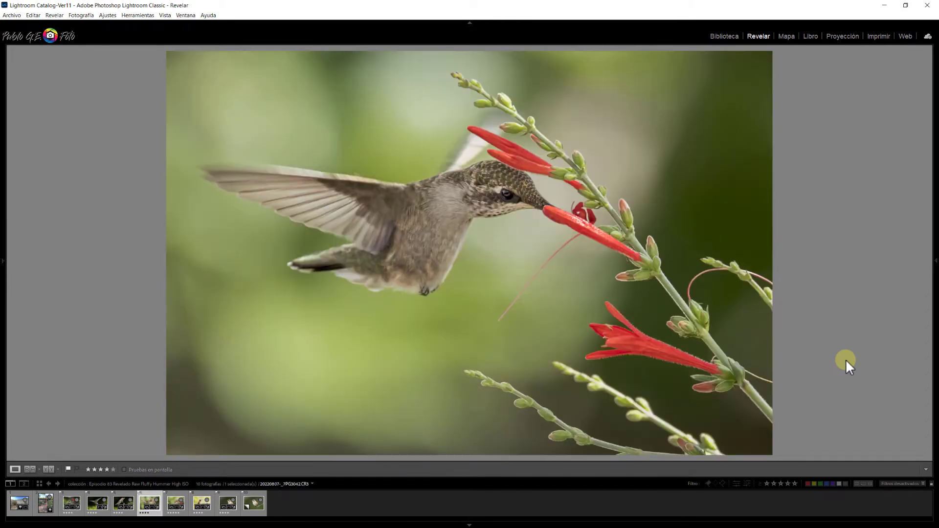
{"action": "key", "text": "Right"}
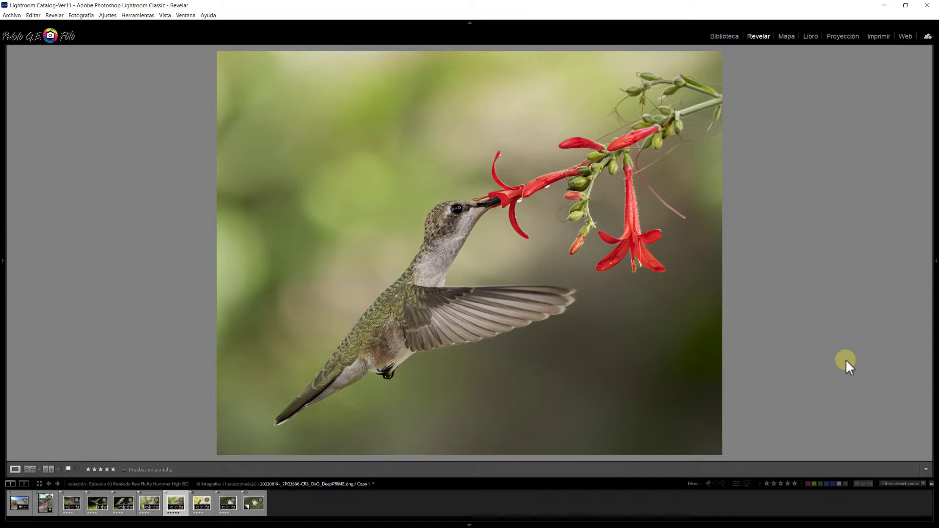
{"action": "key", "text": "Right"}
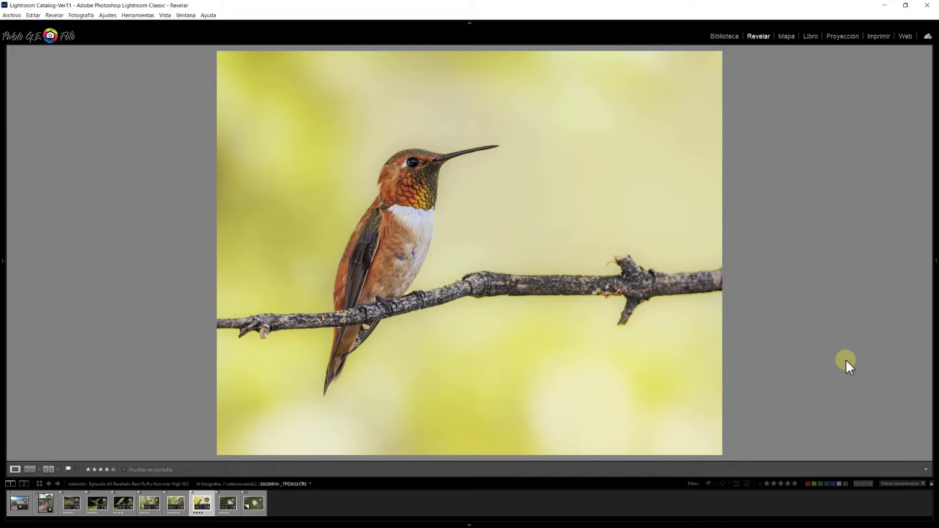
{"action": "key", "text": "Right"}
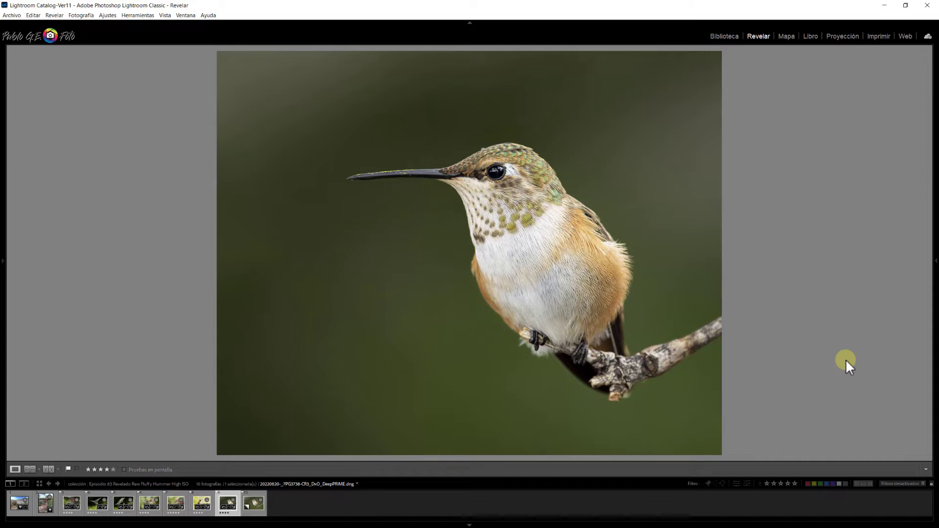
{"action": "key", "text": "Right"}
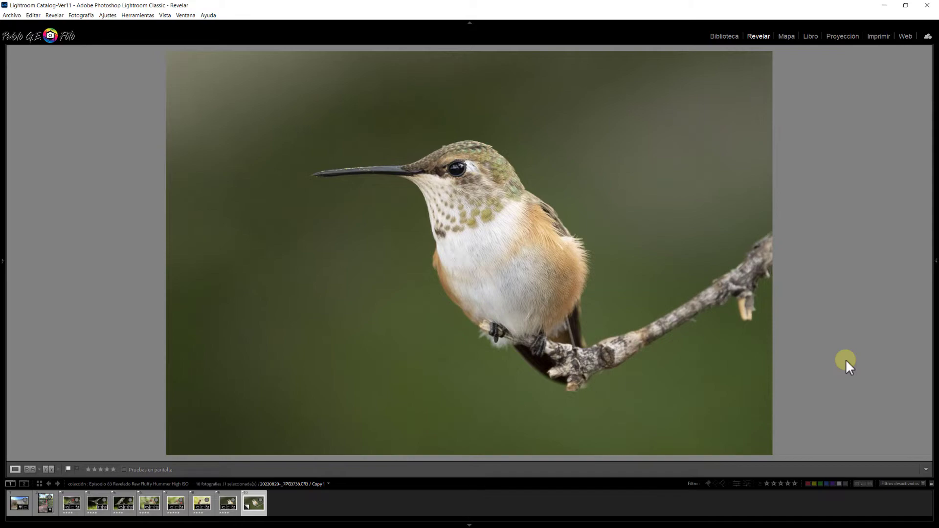
- Inspect the hummingbird's eye and throat zoomed in, then return to Fit with side panels shown
{"action": "left_click", "coordinate": [450, 167]}
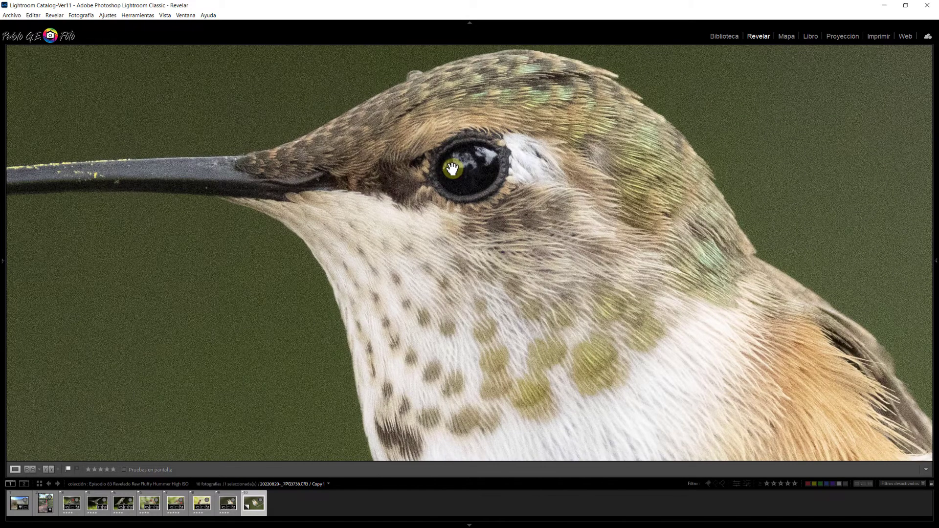
{"action": "left_click_drag", "start_coordinate": [439, 157], "coordinate": [529, 288]}
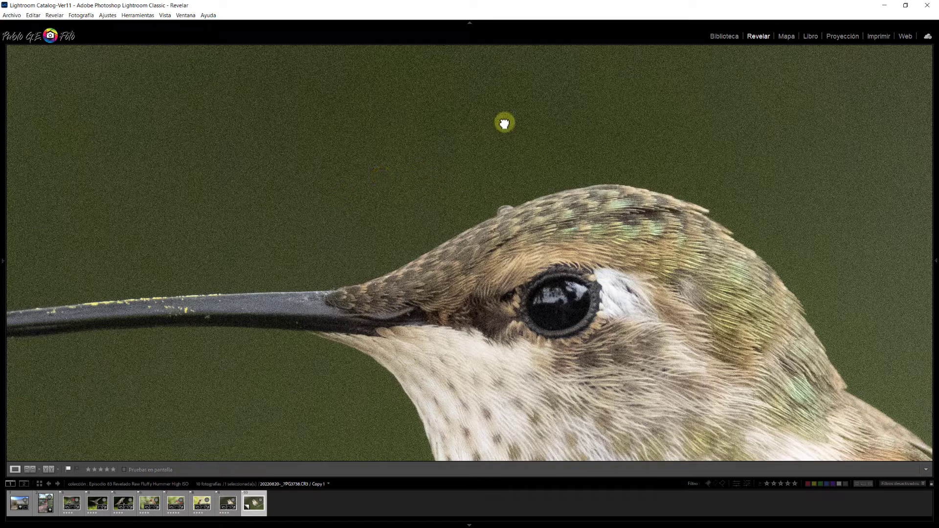
{"action": "left_click_drag", "start_coordinate": [581, 371], "coordinate": [477, 224]}
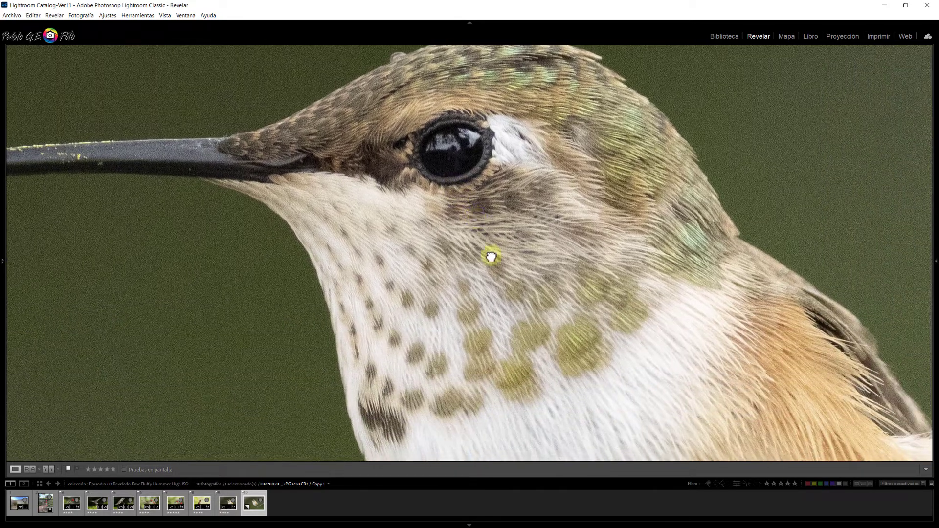
{"action": "left_click", "coordinate": [490, 256]}
{"action": "key", "text": "shift+Tab"}
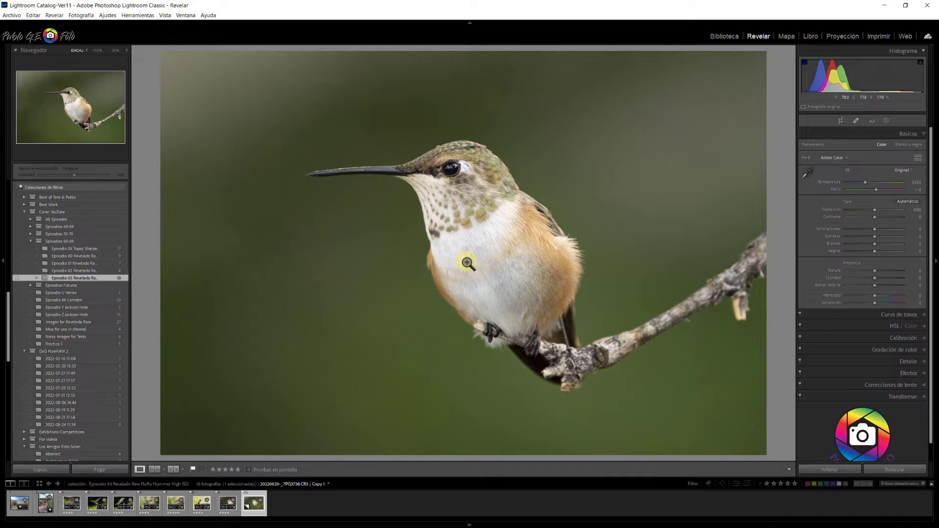
- At 100% on the head, set luminance noise reduction to 79 and its detail to 71
{"action": "left_click", "coordinate": [470, 200]}
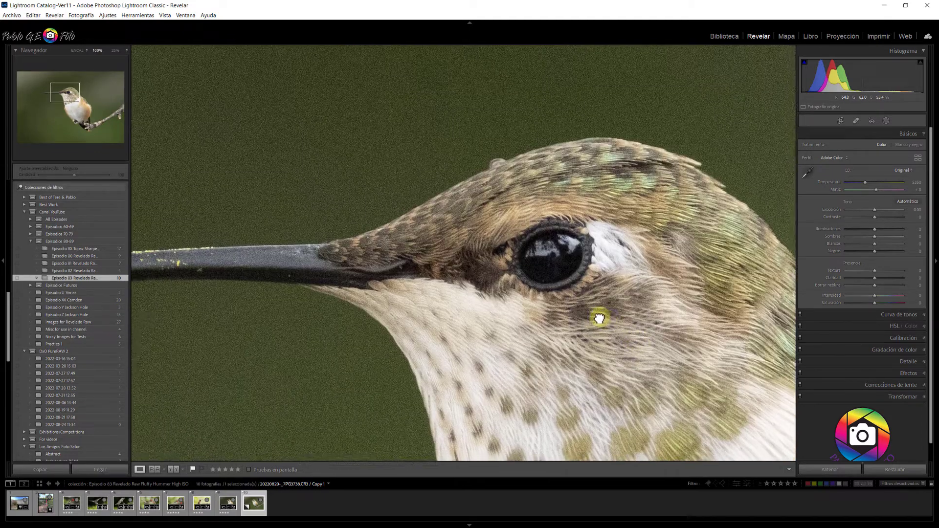
{"action": "left_click_drag", "start_coordinate": [530, 265], "coordinate": [623, 298]}
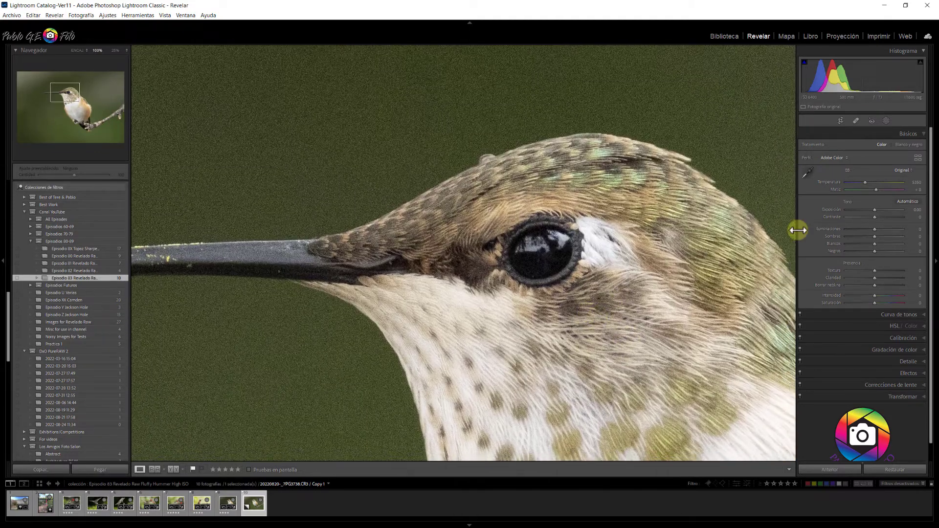
{"action": "left_click", "coordinate": [893, 359]}
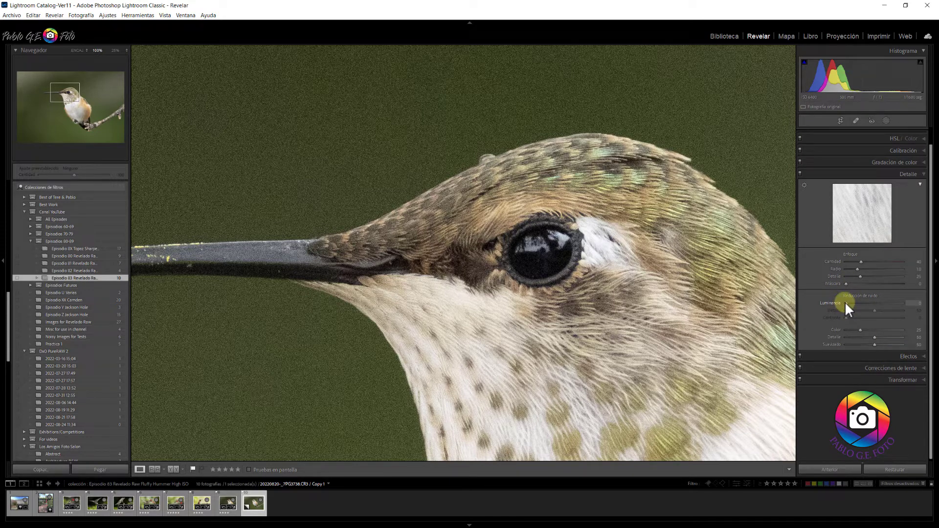
{"action": "left_click_drag", "start_coordinate": [852, 303], "coordinate": [888, 303]}
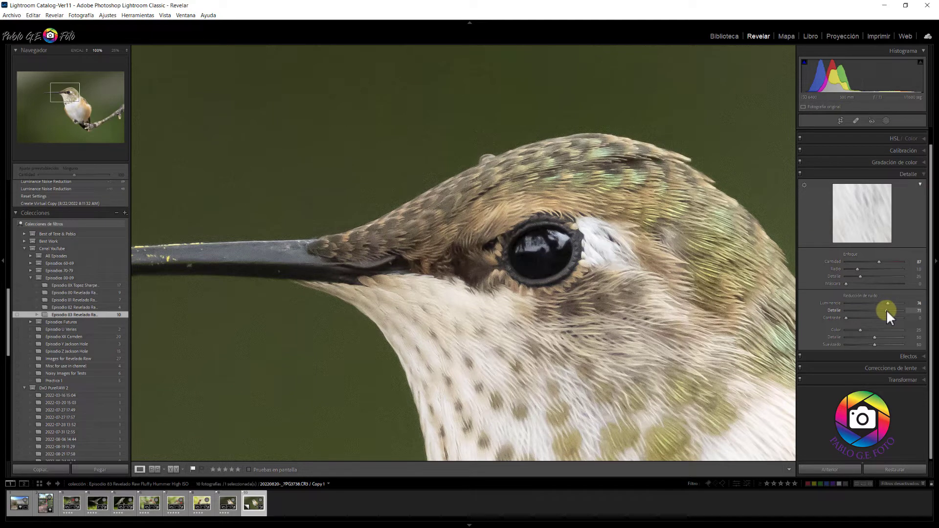
{"action": "left_click_drag", "start_coordinate": [886, 309], "coordinate": [885, 309]}
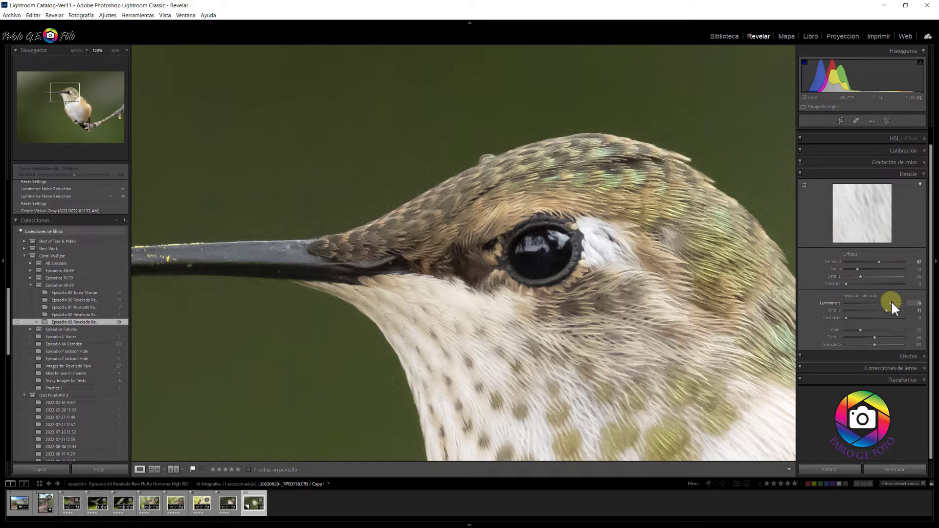
{"action": "left_click_drag", "start_coordinate": [891, 302], "coordinate": [891, 302]}
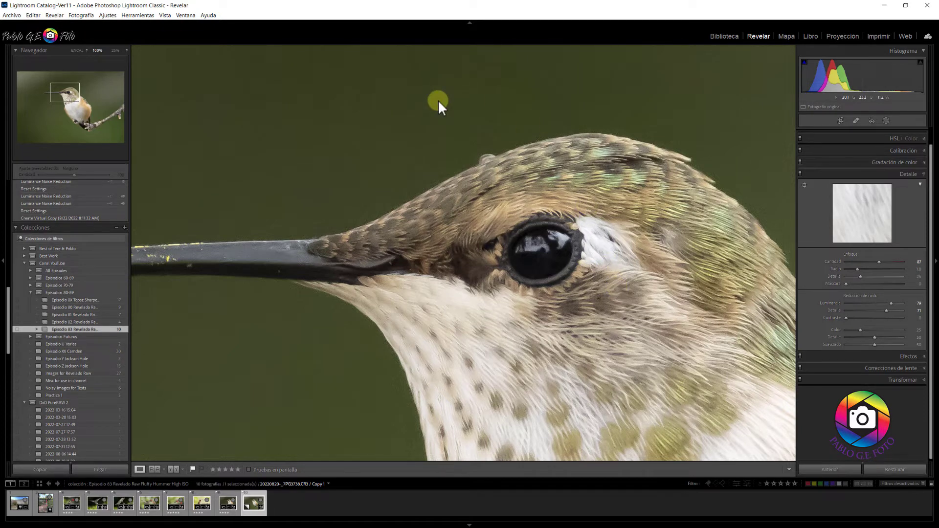
- Compare before/after and toggle between 100% and Fit to judge feather detail
{"action": "key", "text": "backslash"}
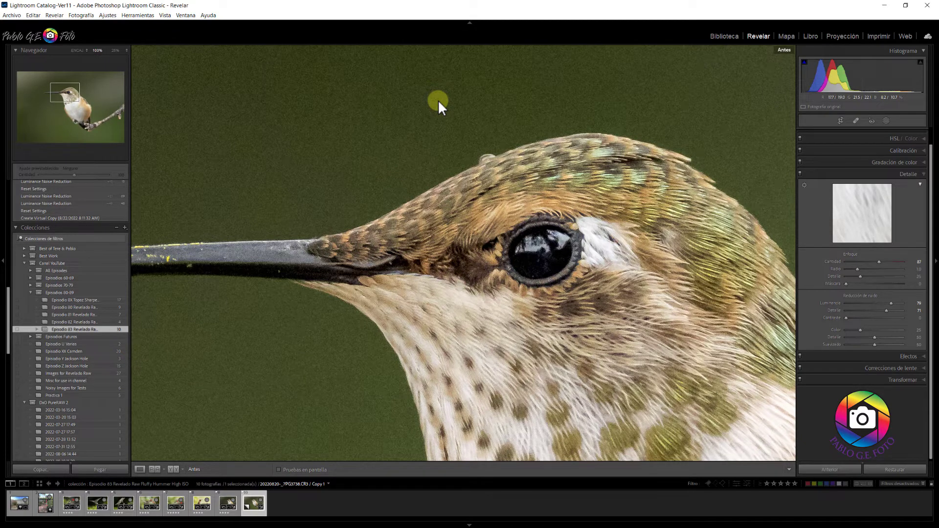
{"action": "key", "text": "backslash"}
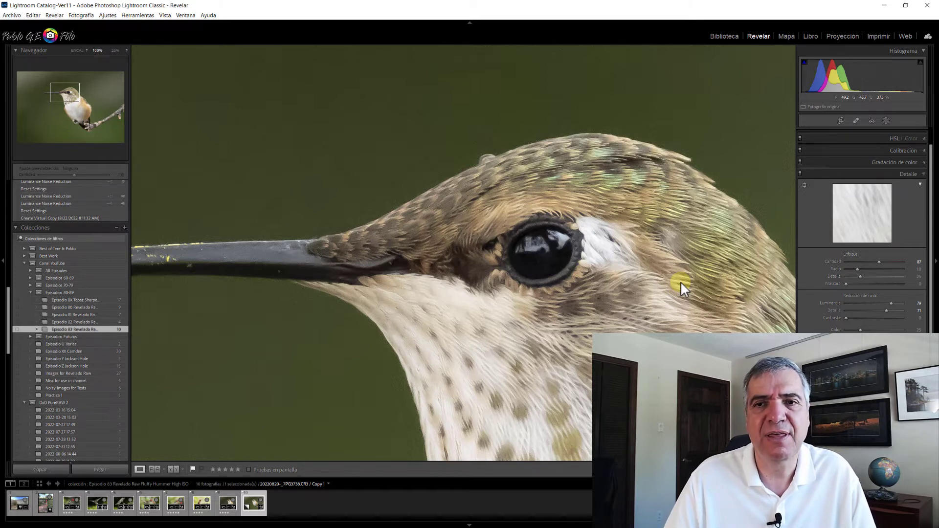
{"action": "left_click", "coordinate": [406, 161]}
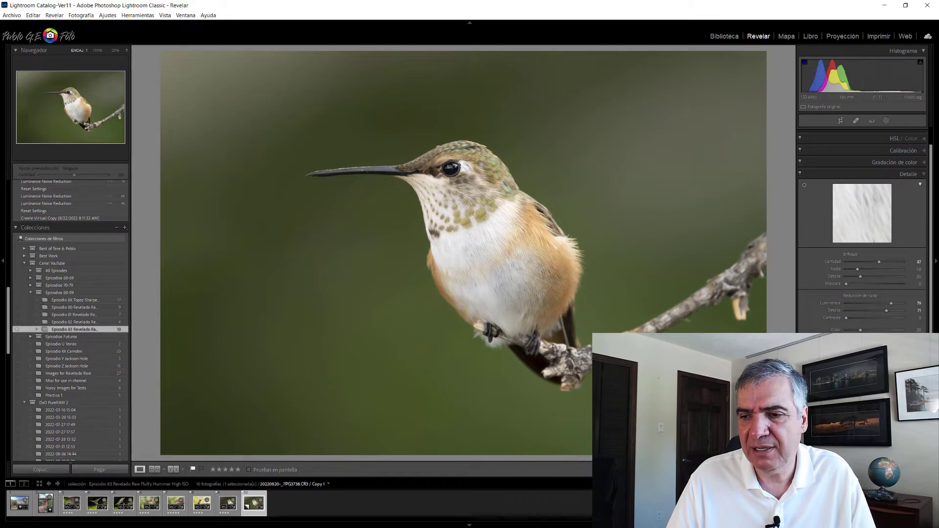
{"action": "left_click", "coordinate": [491, 281]}
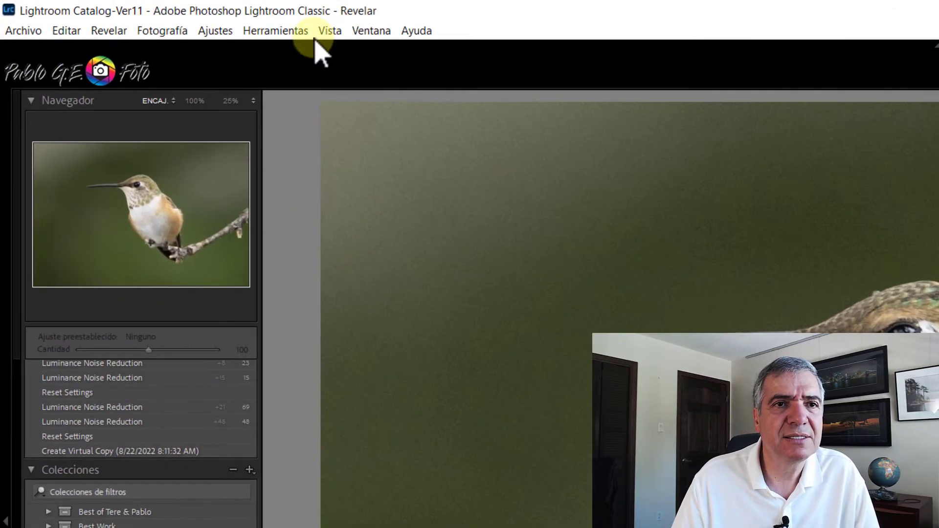
- Open the DxO PureRAW 2 processing dialog via Archivo > Extras de plugin
{"action": "left_click", "coordinate": [25, 32]}
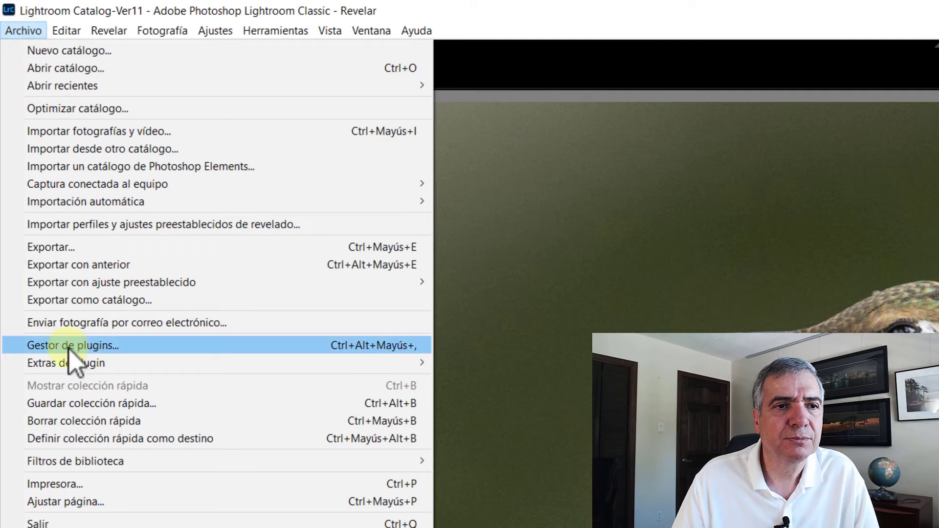
{"action": "mouse_move", "coordinate": [66, 362]}
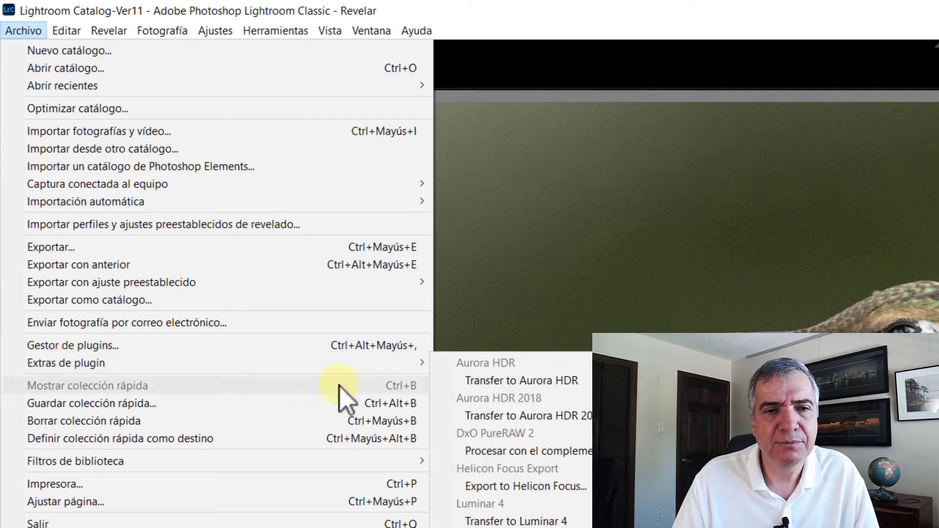
{"action": "left_click", "coordinate": [493, 452]}
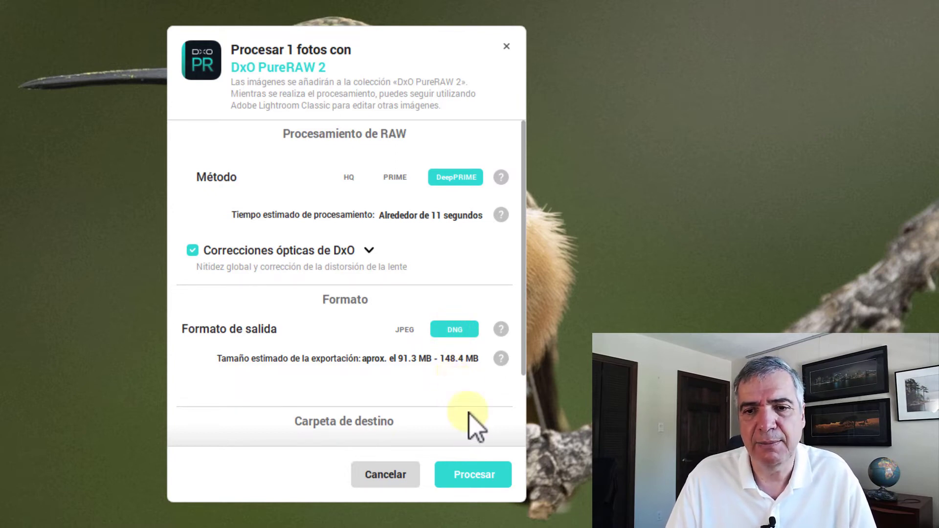
- Run DeepPRIME processing and dismiss the ¡Listo! completion message
{"action": "left_click", "coordinate": [479, 476]}
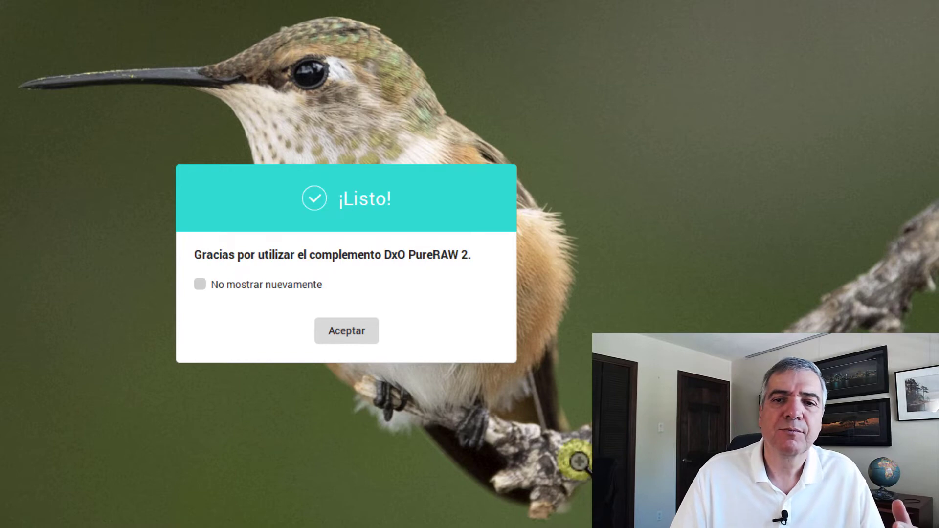
{"action": "left_click", "coordinate": [346, 339]}
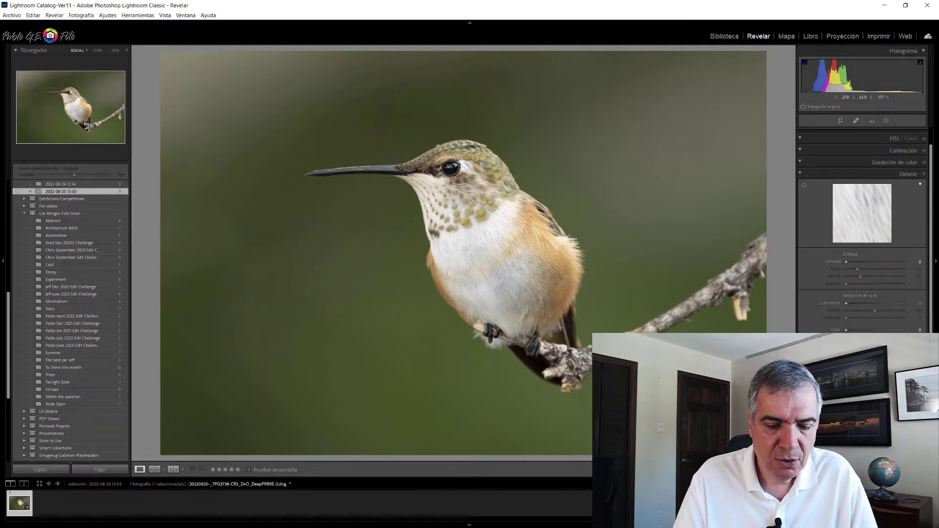
- Add the DNG to the target collection and disable lens profile and chromatic aberration corrections
{"action": "key", "text": "b"}
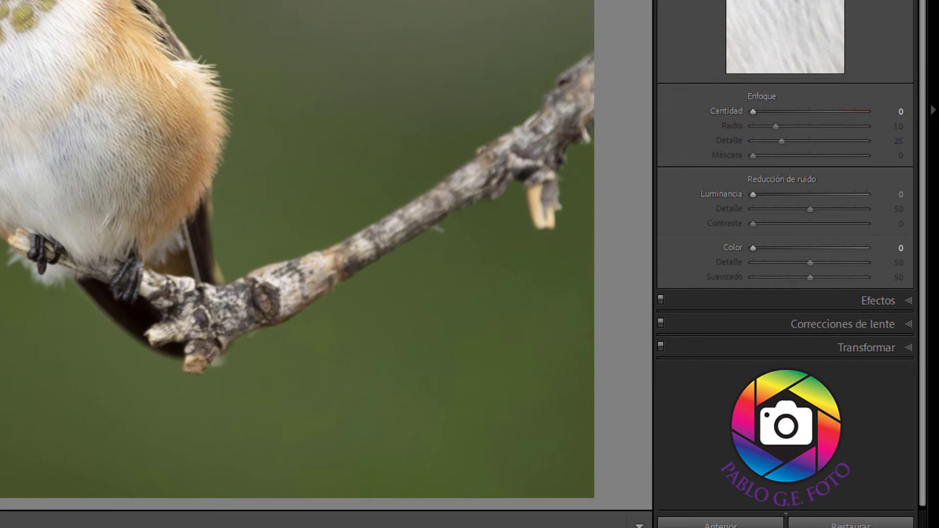
{"action": "left_click", "coordinate": [787, 328]}
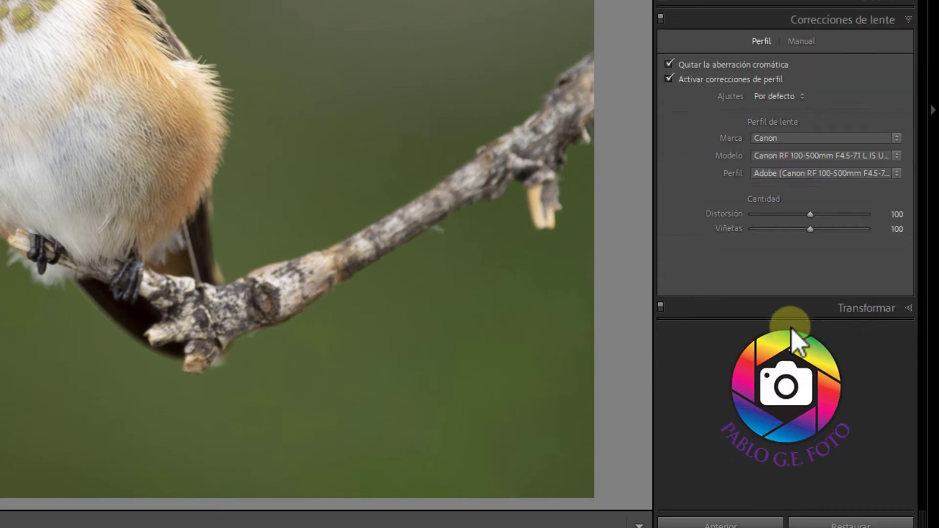
{"action": "left_click", "coordinate": [668, 64]}
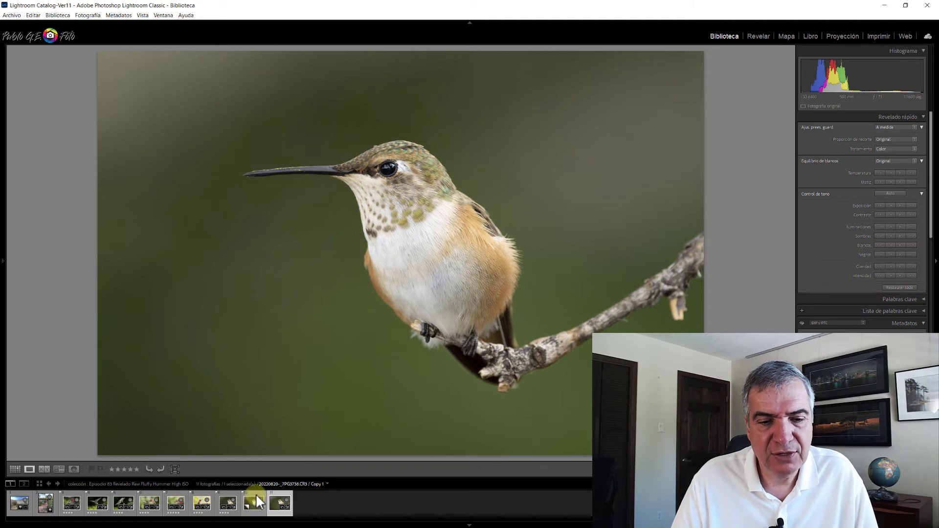
- Compare the original raw and DeepPRIME DNG side by side at 100%, framed on the eye
{"action": "left_click", "coordinate": [256, 502], "text": "ctrl"}
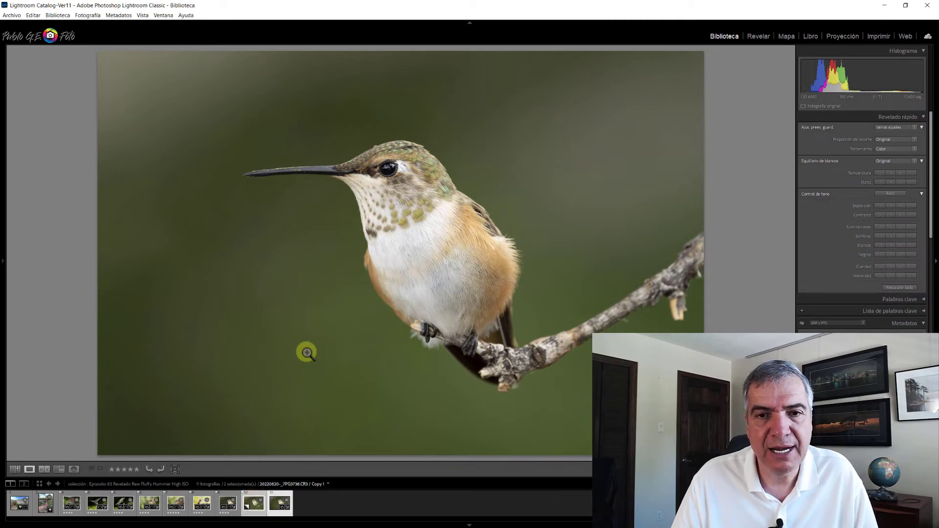
{"action": "left_click", "coordinate": [43, 468]}
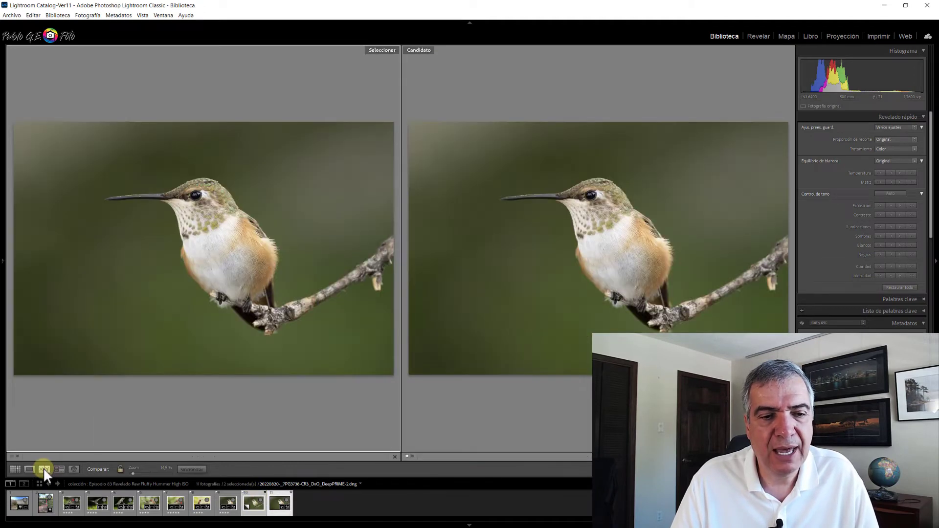
{"action": "left_click", "coordinate": [576, 193]}
{"action": "left_click_drag", "start_coordinate": [537, 255], "coordinate": [555, 334]}
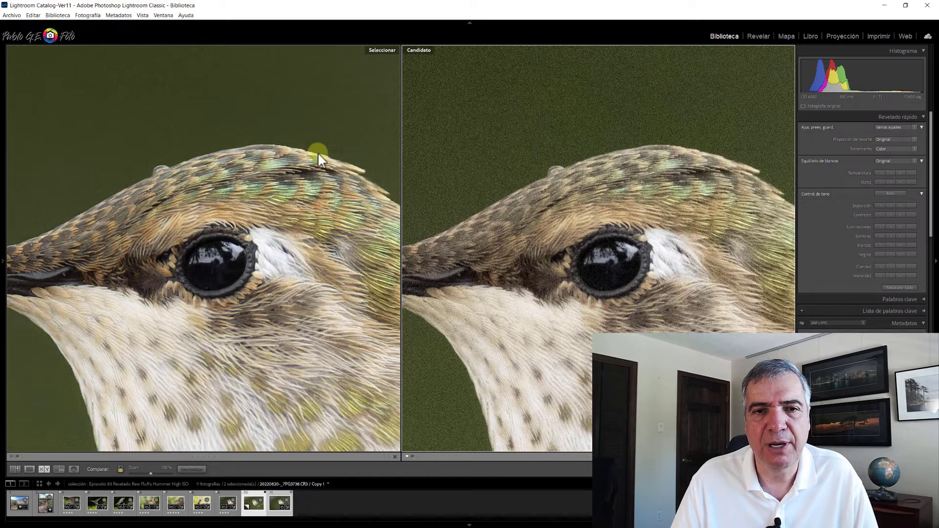
- Open the DeepPRIME DNG in Develop and start a 4 x 5 crop pulled in from the bottom-right
{"action": "double_click", "coordinate": [318, 112]}
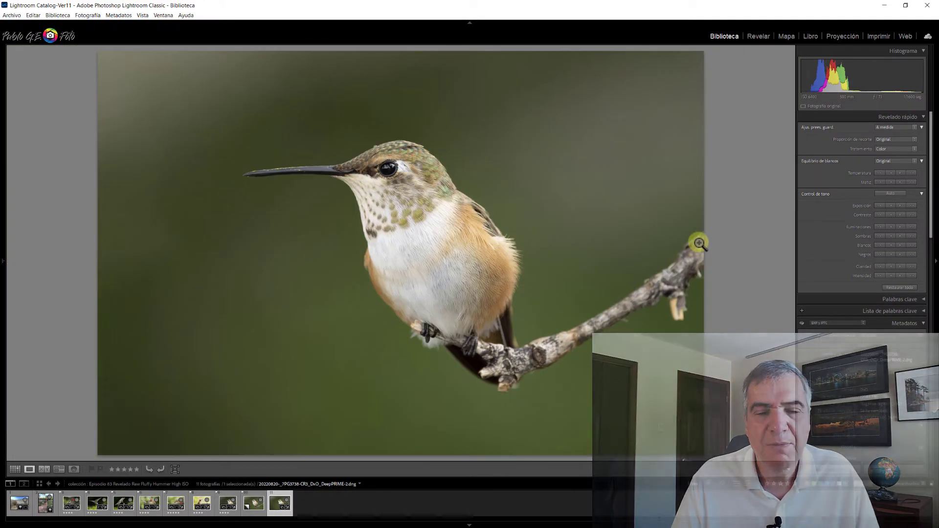
{"action": "left_click", "coordinate": [757, 37]}
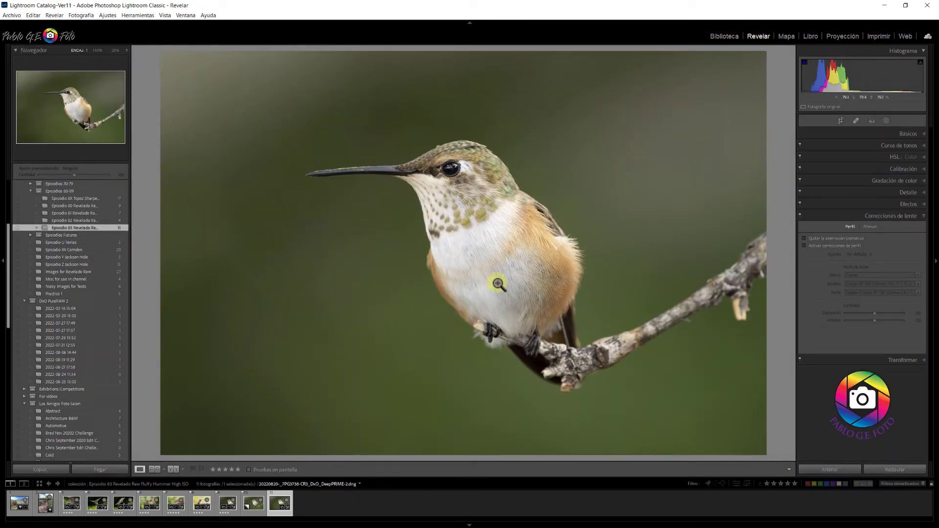
{"action": "left_click", "coordinate": [844, 120]}
{"action": "left_click", "coordinate": [900, 146]}
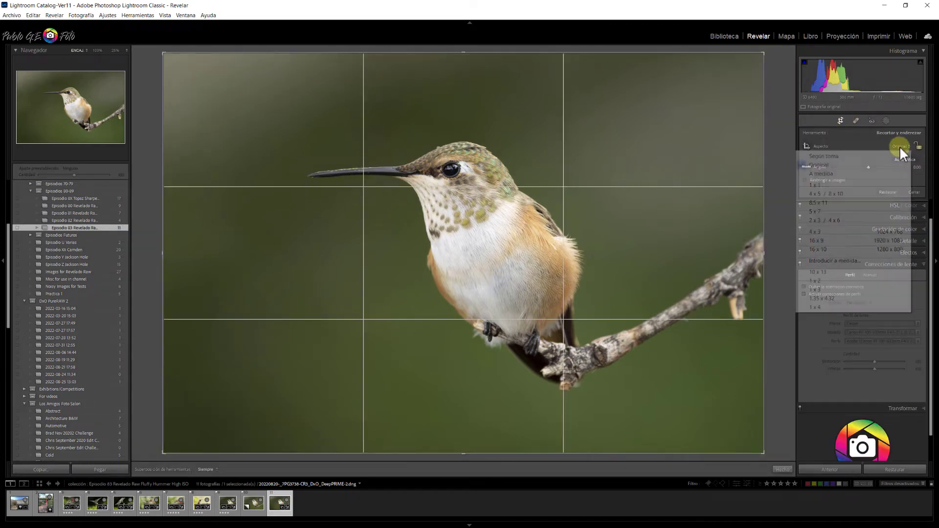
{"action": "left_click", "coordinate": [826, 194]}
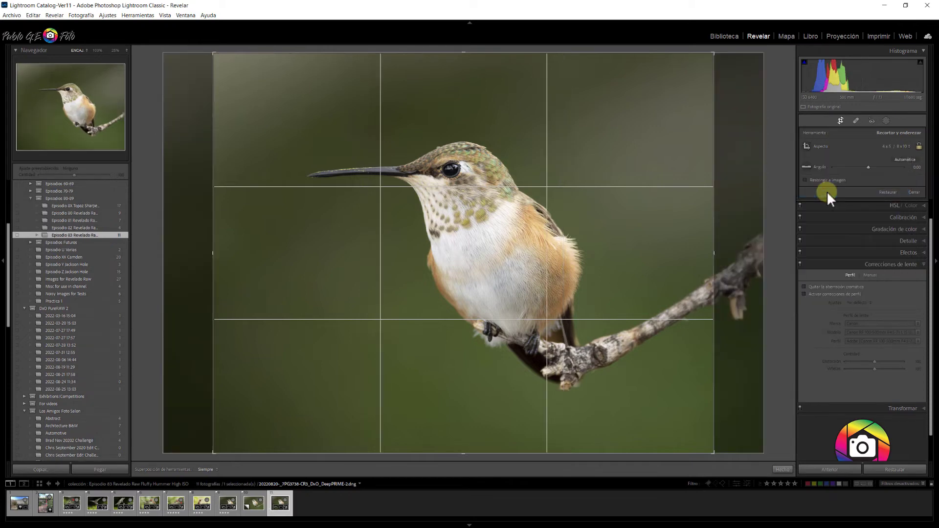
{"action": "mouse_move", "coordinate": [712, 454]}
{"action": "left_mouse_down"}
{"action": "mouse_move", "coordinate": [698, 447]}
{"action": "mouse_move", "coordinate": [699, 434]}
{"action": "left_mouse_up"}
- In Lights Out, reposition the bird within the crop frame so it sits larger on its branch
{"action": "key", "text": "l"}
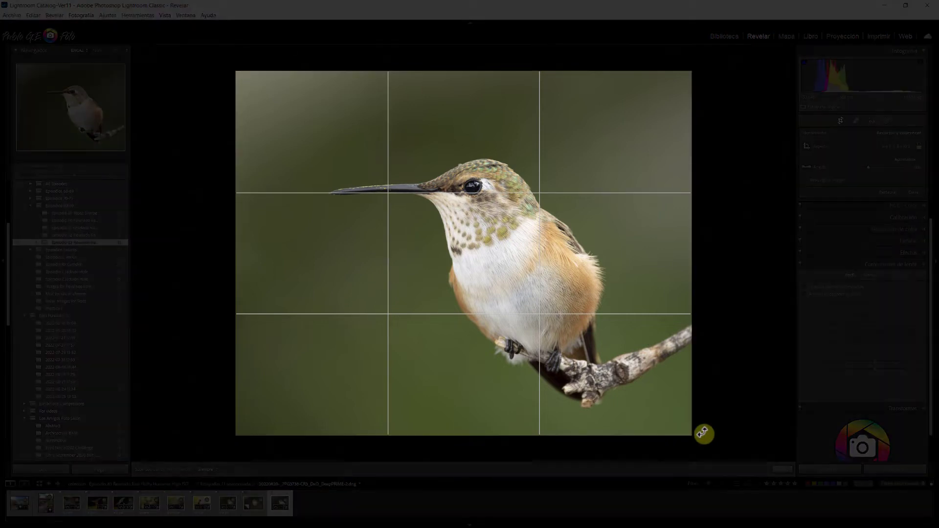
{"action": "key", "text": "l"}
{"action": "left_click_drag", "start_coordinate": [598, 327], "coordinate": [592, 315]}
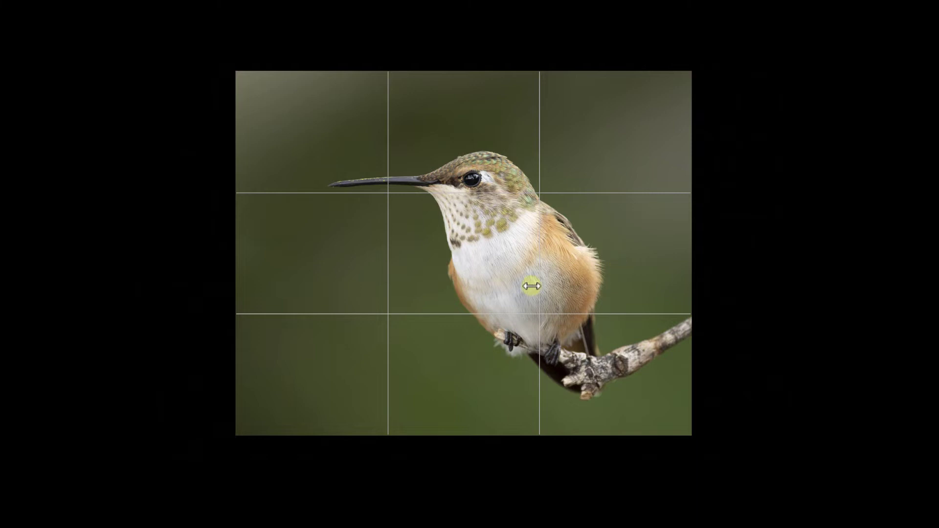
{"action": "left_click_drag", "start_coordinate": [530, 283], "coordinate": [533, 281]}
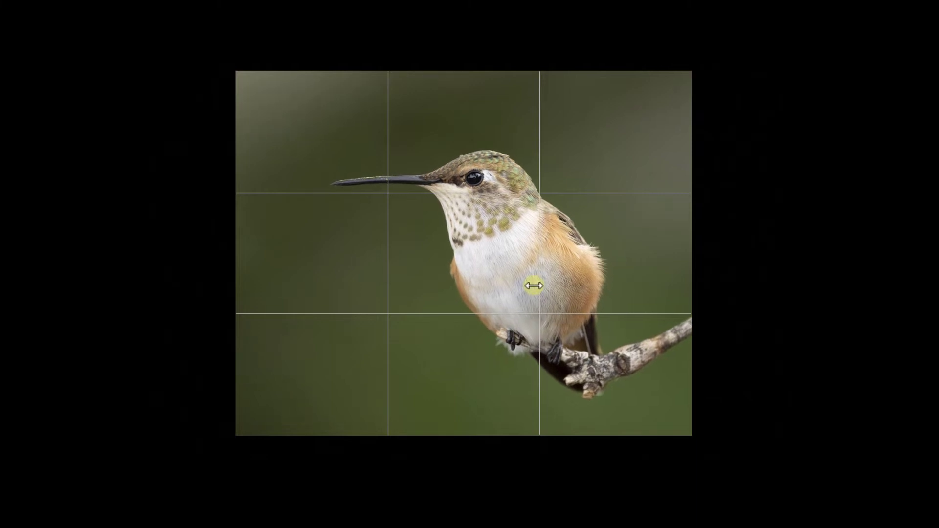
{"action": "left_click_drag", "start_coordinate": [541, 316], "coordinate": [542, 313]}
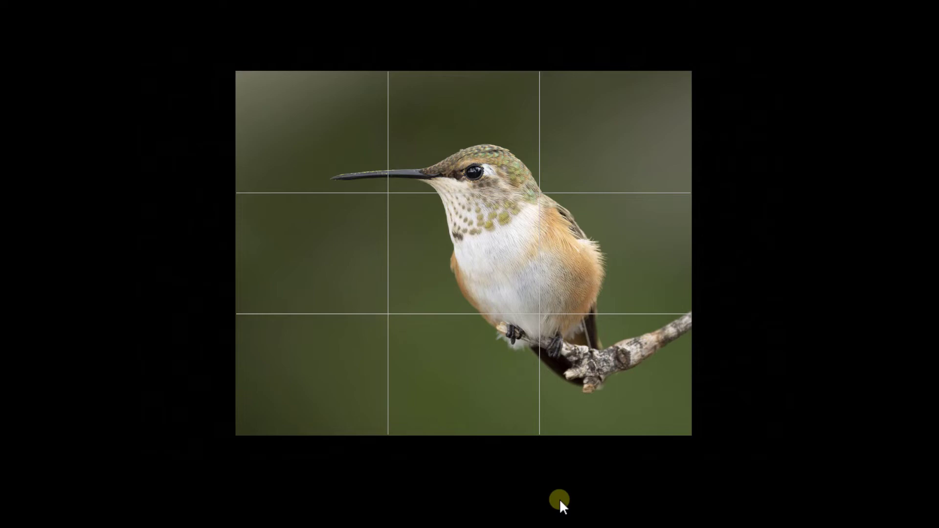
{"action": "key", "text": "l"}
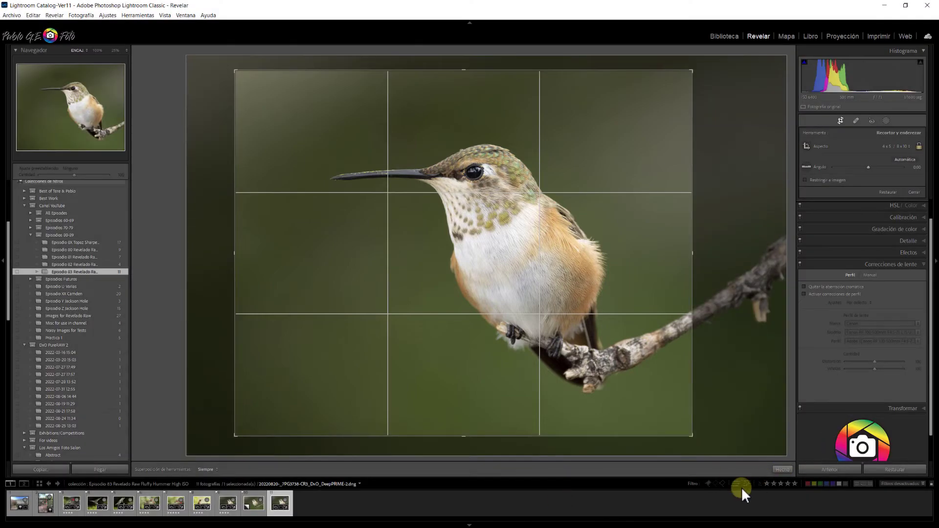
{"action": "left_click", "coordinate": [783, 470]}
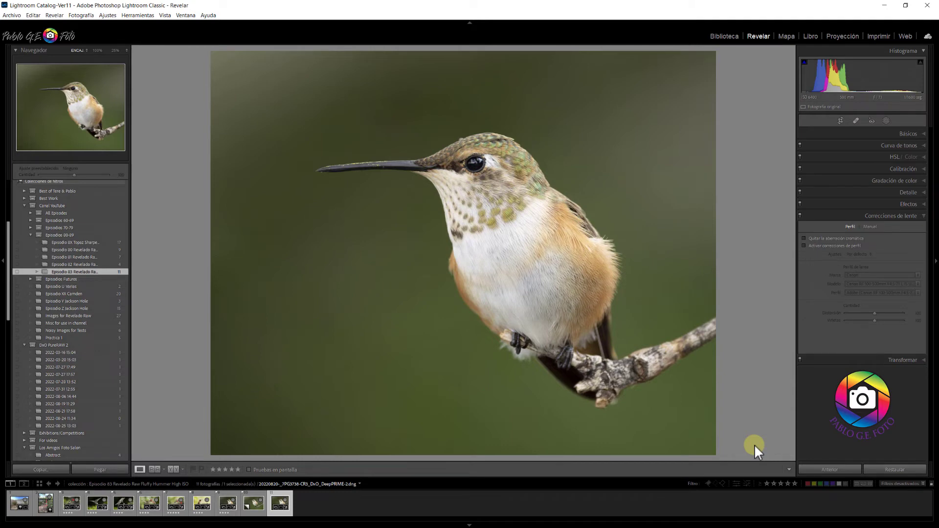
{"action": "left_click", "coordinate": [909, 133]}
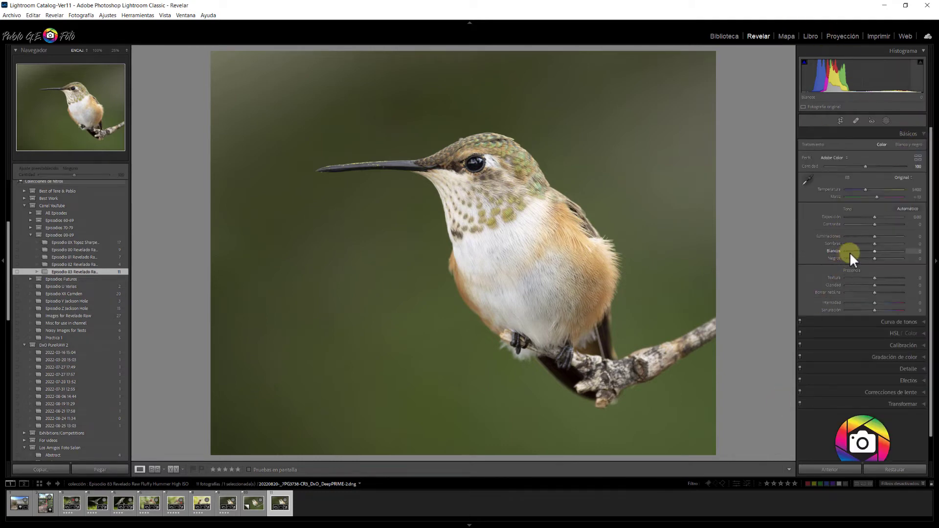
{"action": "left_click_drag", "start_coordinate": [874, 236], "coordinate": [870, 237]}
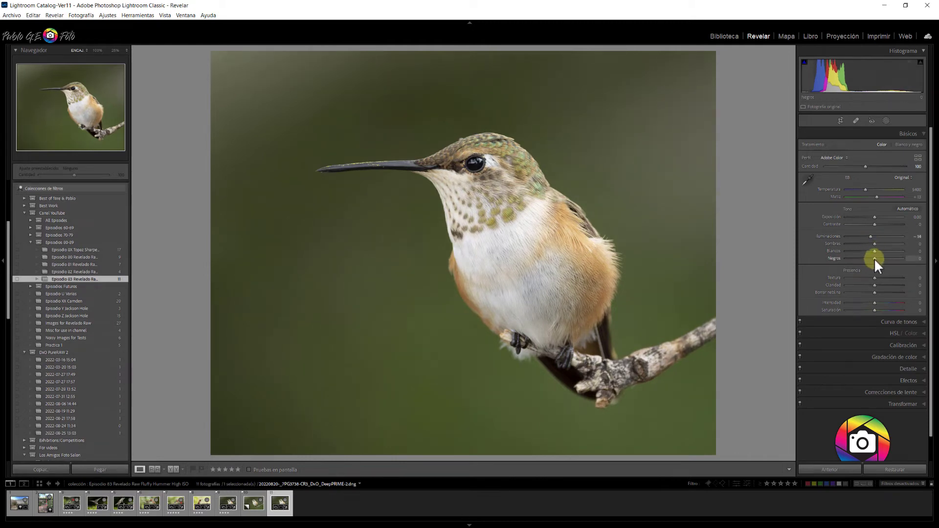
{"action": "left_click_drag", "start_coordinate": [872, 258], "coordinate": [867, 259]}
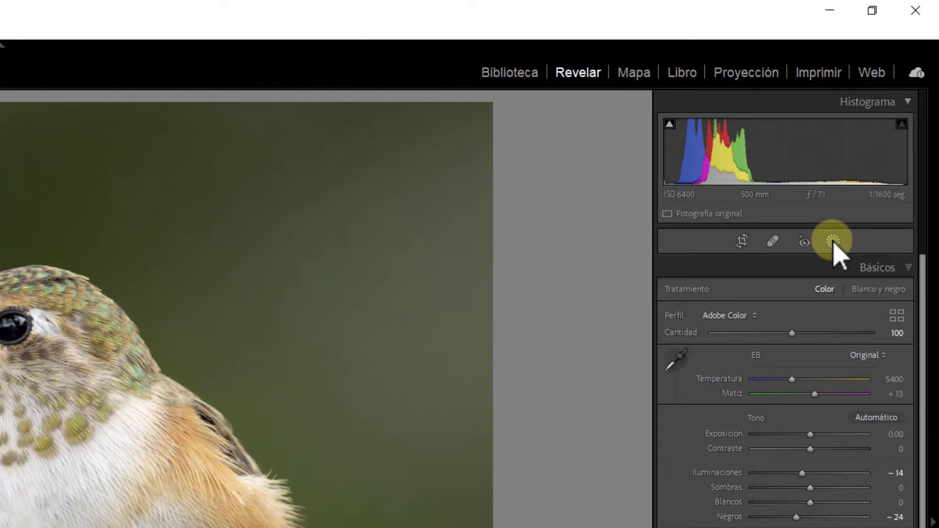
- Create a Select Subject mask of the hummingbird and add a brush to it
{"action": "left_click", "coordinate": [833, 241]}
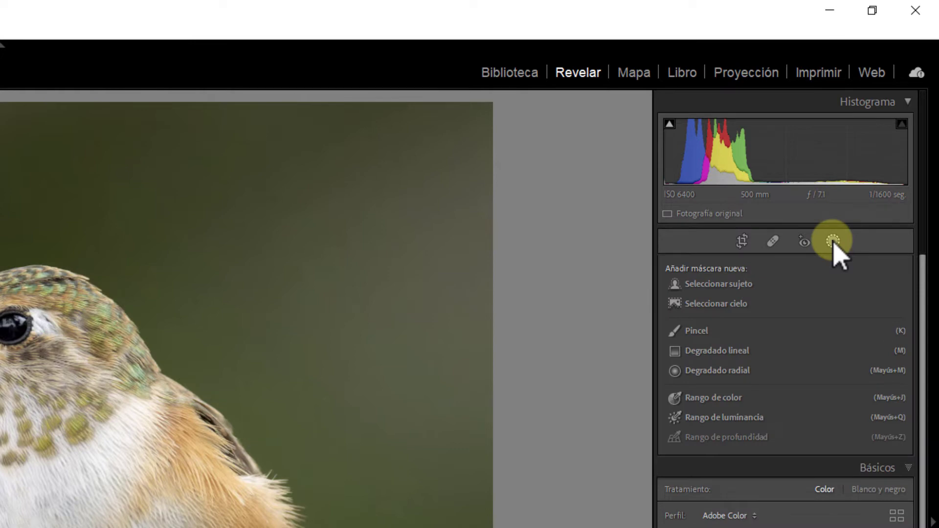
{"action": "left_click", "coordinate": [719, 285]}
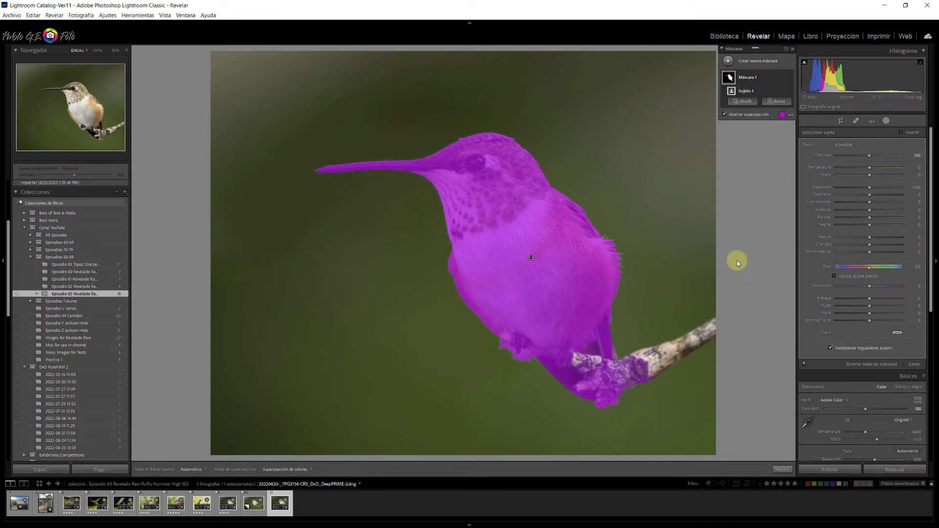
{"action": "left_click", "coordinate": [745, 104]}
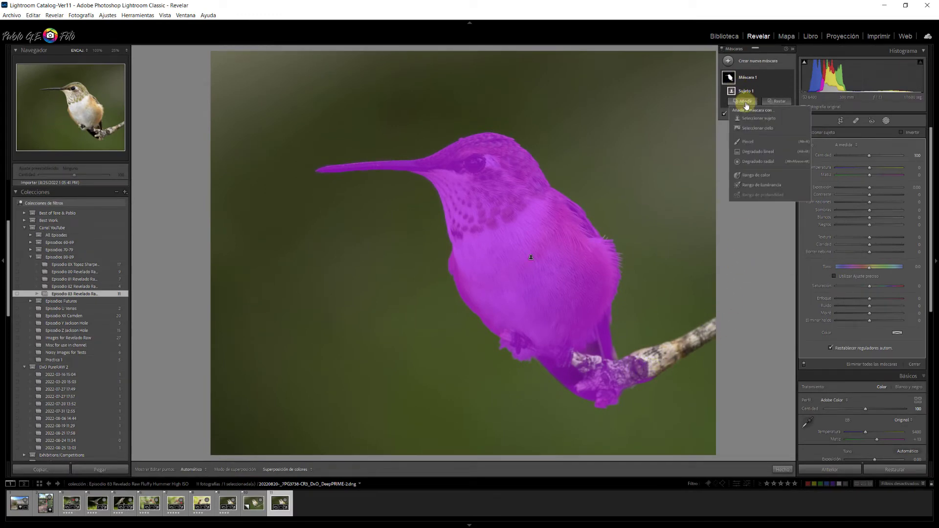
{"action": "left_click", "coordinate": [748, 142]}
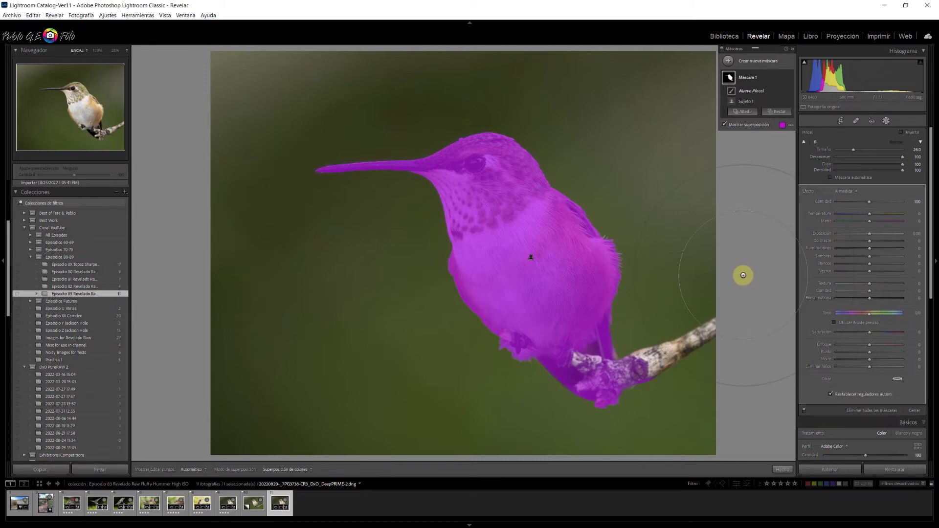
- Paint the branch into the mask with Auto Mask, then raise its exposure to 0.34
{"action": "scroll", "coordinate": [739, 275], "scroll_direction": "down", "scroll_amount": 5}
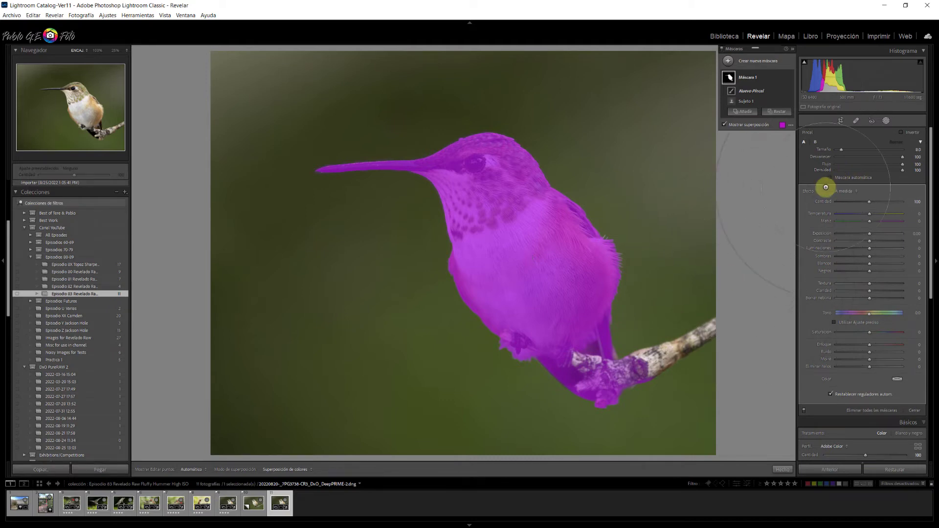
{"action": "left_click", "coordinate": [830, 177]}
{"action": "mouse_move", "coordinate": [640, 366]}
{"action": "left_mouse_down"}
{"action": "mouse_move", "coordinate": [694, 340]}
{"action": "mouse_move", "coordinate": [602, 367]}
{"action": "left_mouse_up"}
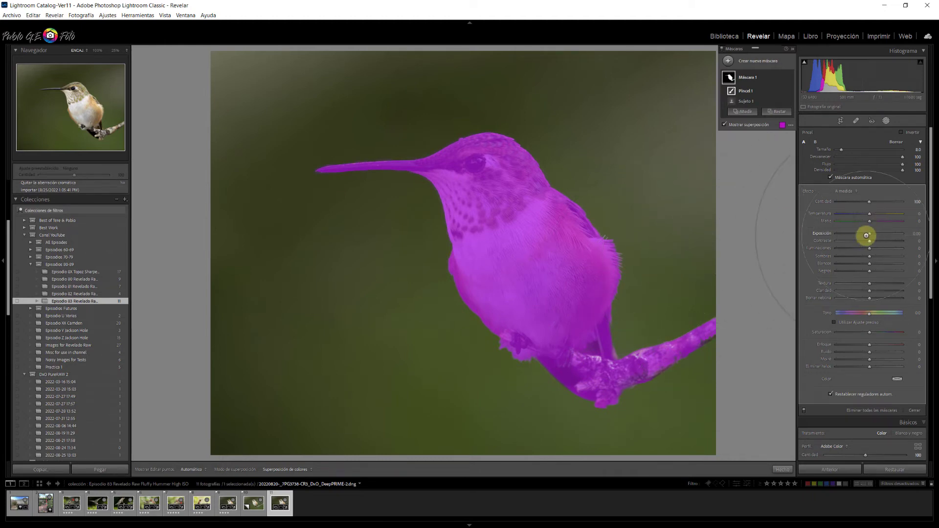
{"action": "key", "text": "o"}
{"action": "left_click_drag", "start_coordinate": [869, 233], "coordinate": [871, 234]}
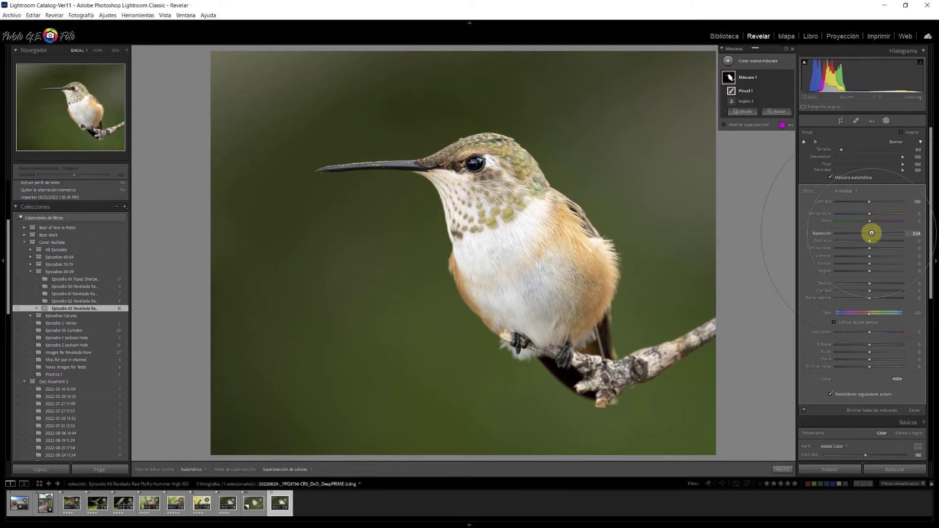
- Lower Blacks and adjust Texture, Clarity and Saturation in the bird mask
{"action": "mouse_move", "coordinate": [870, 271]}
{"action": "left_mouse_down"}
{"action": "mouse_move", "coordinate": [852, 272]}
{"action": "mouse_move", "coordinate": [877, 282]}
{"action": "left_mouse_up"}
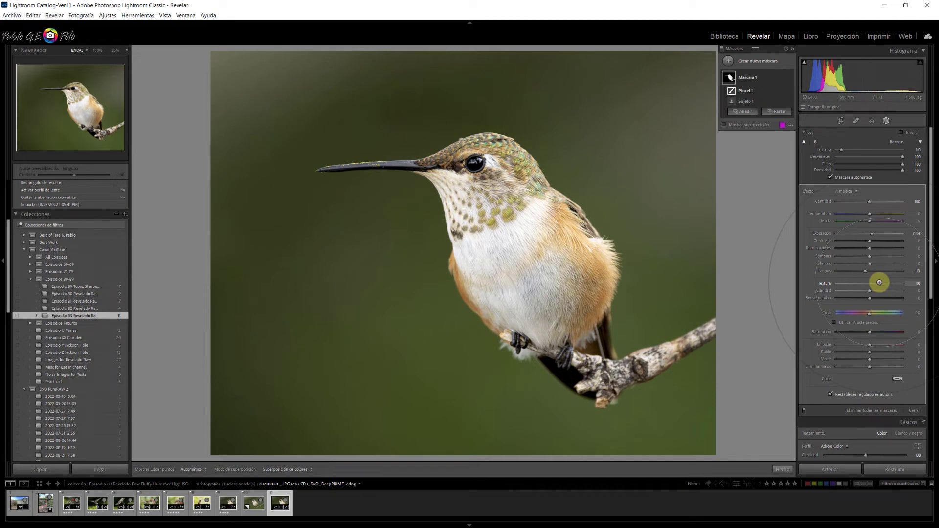
{"action": "mouse_move", "coordinate": [878, 282]}
{"action": "left_mouse_down"}
{"action": "mouse_move", "coordinate": [867, 290]}
{"action": "mouse_move", "coordinate": [923, 291]}
{"action": "left_mouse_up"}
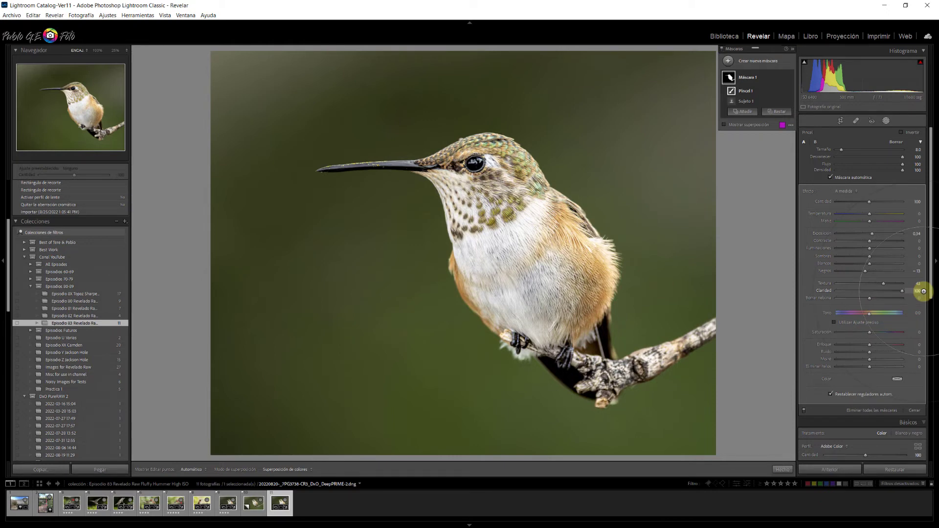
{"action": "left_click_drag", "start_coordinate": [924, 290], "coordinate": [875, 293]}
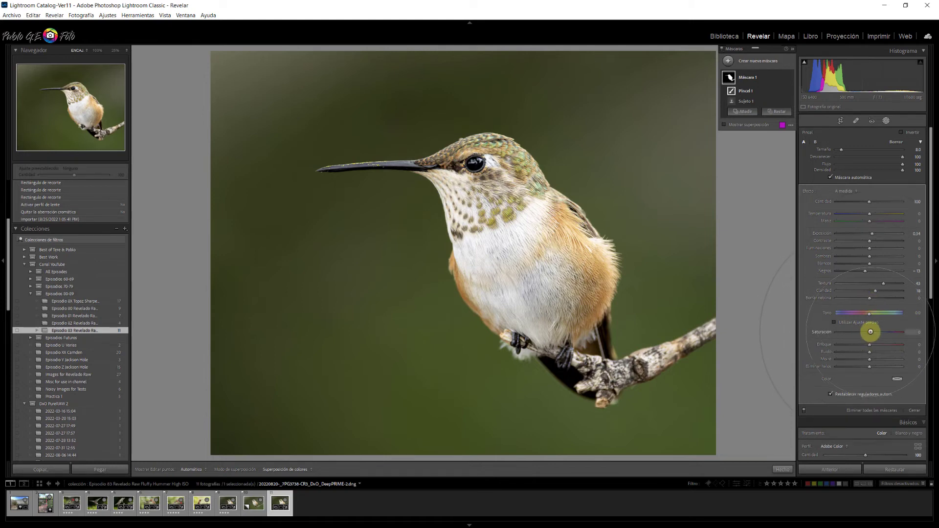
{"action": "mouse_move", "coordinate": [869, 332]}
{"action": "left_mouse_down"}
{"action": "mouse_move", "coordinate": [899, 335]}
{"action": "mouse_move", "coordinate": [861, 334]}
{"action": "mouse_move", "coordinate": [876, 339]}
{"action": "left_mouse_up"}
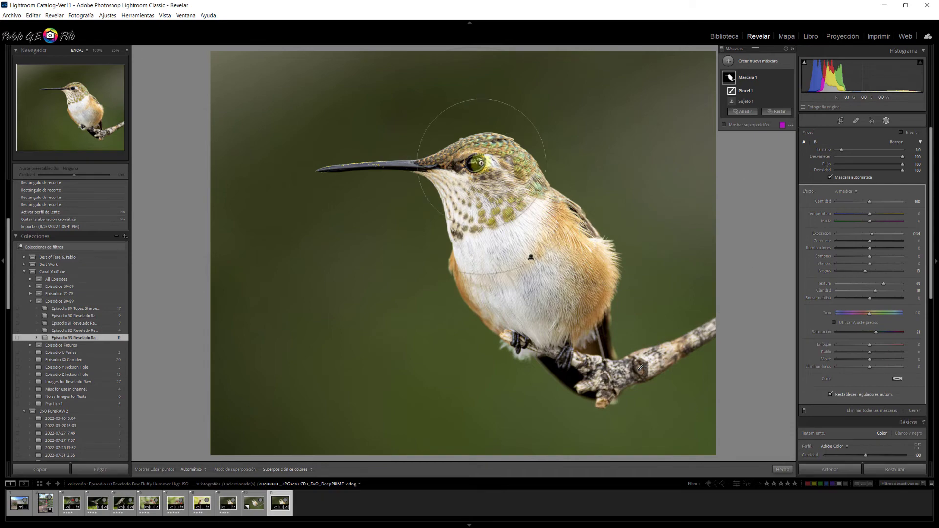
- Check the bird's eye at 100% and push the mask's Sharpness to maximum
{"action": "key", "text": "z"}
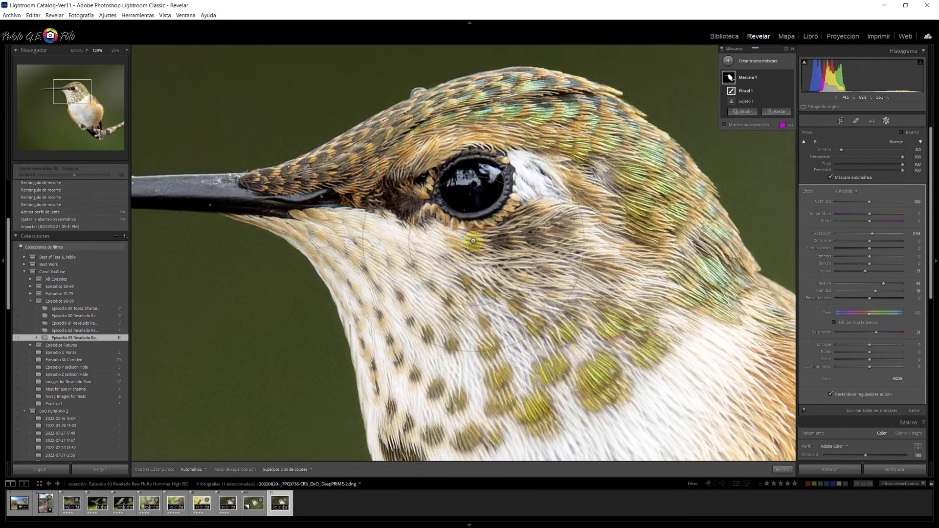
{"action": "left_click_drag", "start_coordinate": [479, 165], "coordinate": [502, 261]}
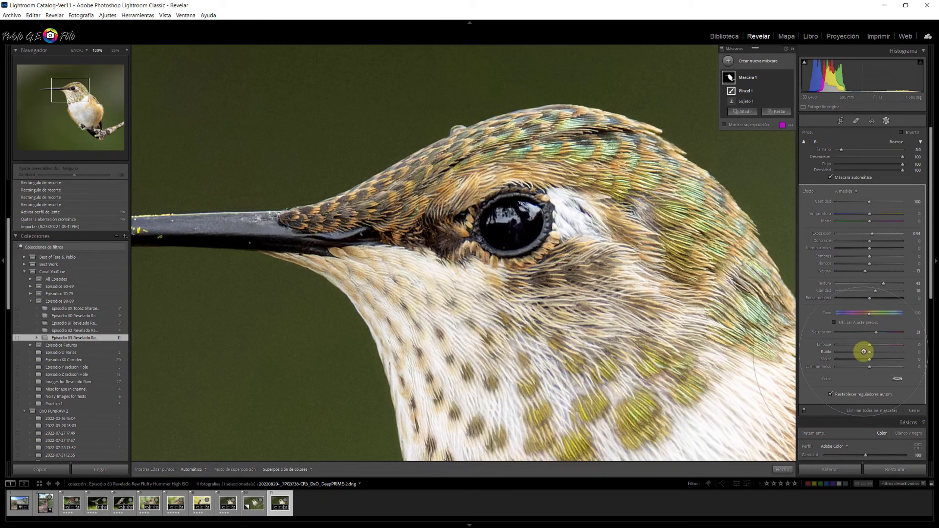
{"action": "left_click_drag", "start_coordinate": [869, 345], "coordinate": [884, 349]}
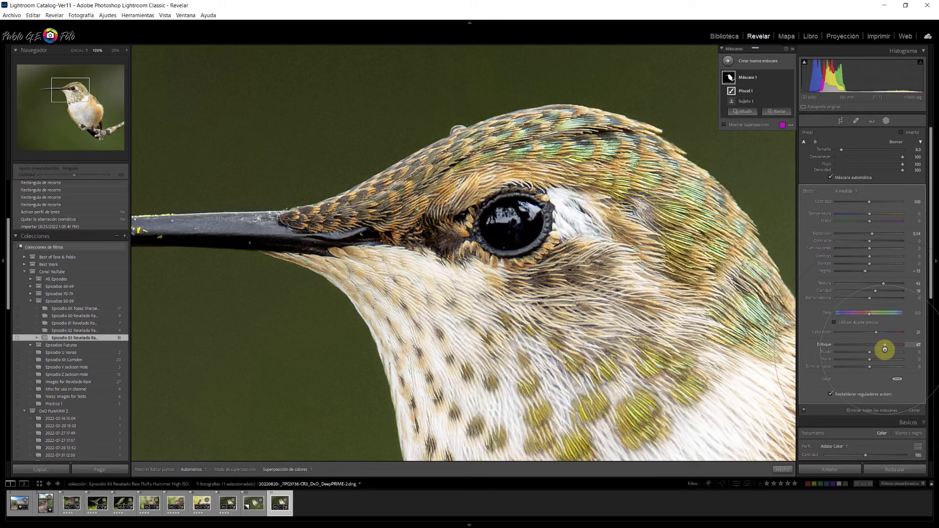
{"action": "mouse_move", "coordinate": [884, 349]}
{"action": "left_mouse_down"}
{"action": "mouse_move", "coordinate": [910, 350]}
{"action": "mouse_move", "coordinate": [882, 352]}
{"action": "left_mouse_up"}
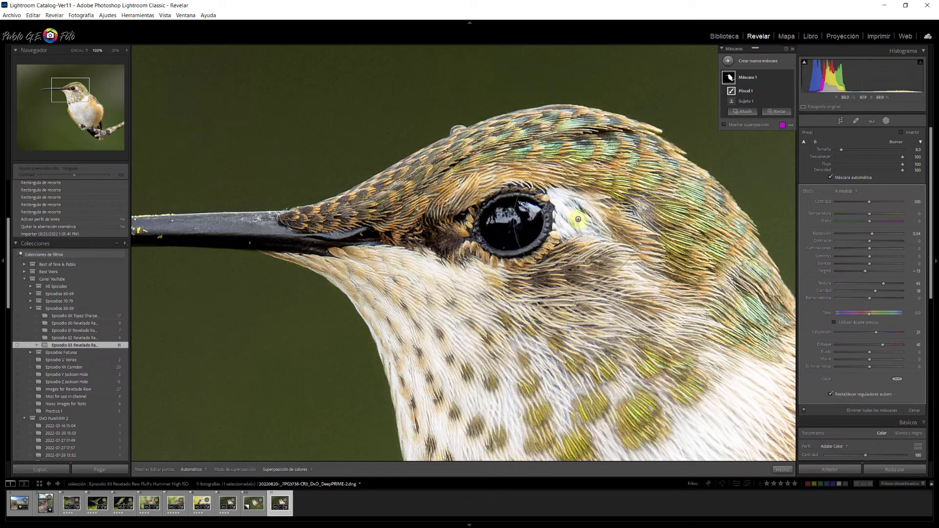
{"action": "key", "text": "z"}
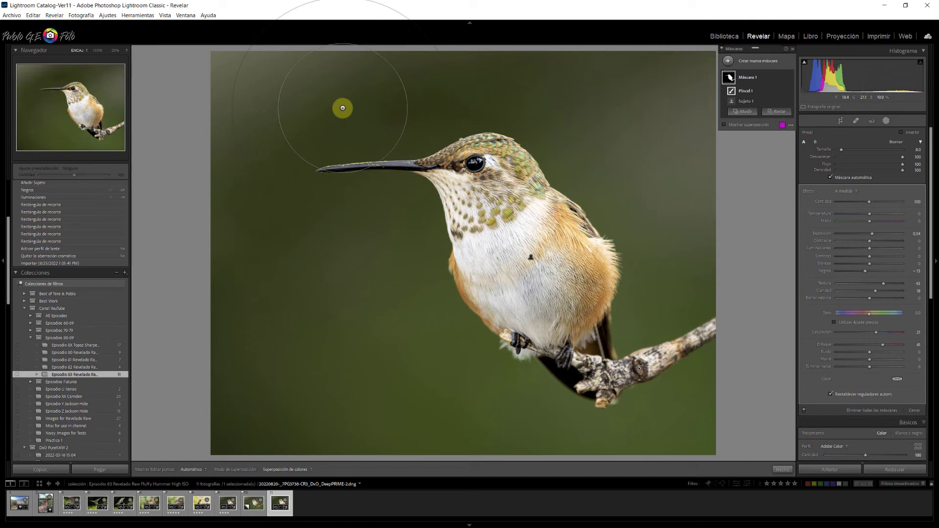
- Zoom out and create a second brush mask with Auto Mask turned off
{"action": "key", "text": "ctrl+minus"}
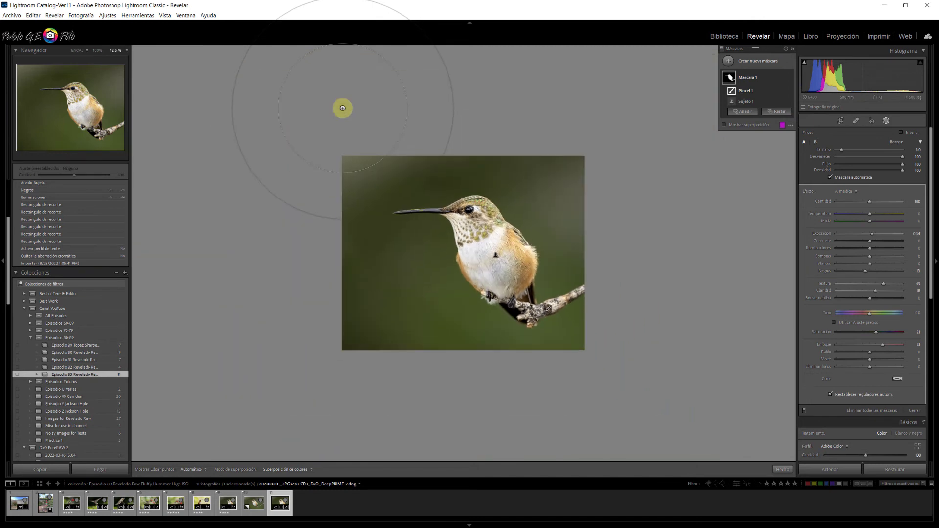
{"action": "left_click", "coordinate": [729, 60]}
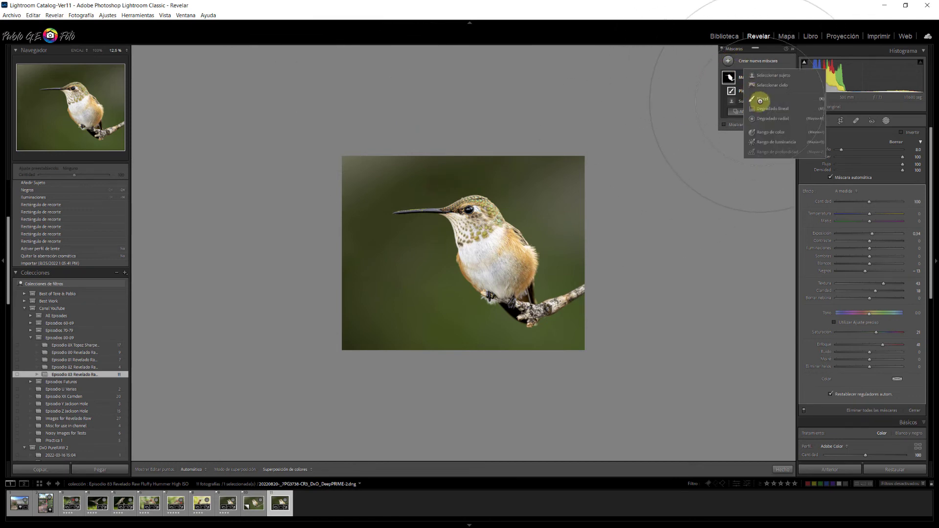
{"action": "left_click", "coordinate": [760, 98]}
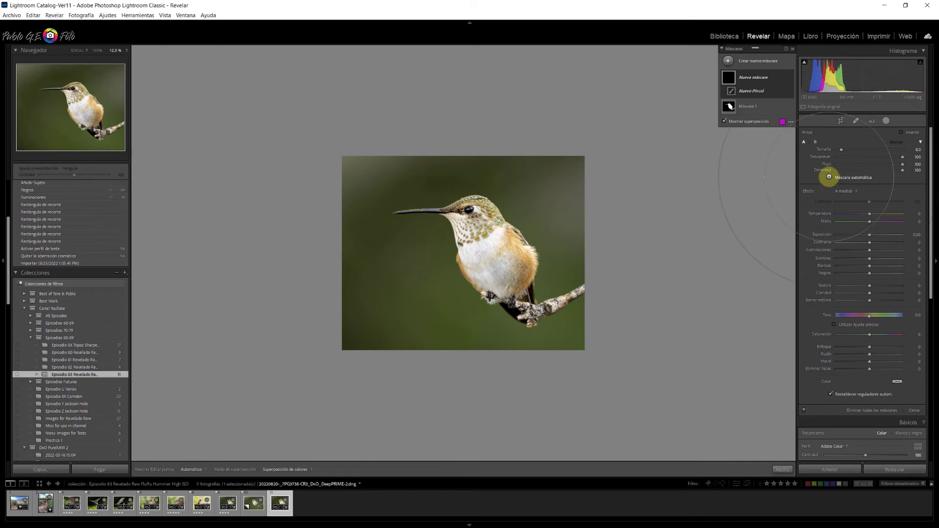
{"action": "left_click", "coordinate": [829, 177]}
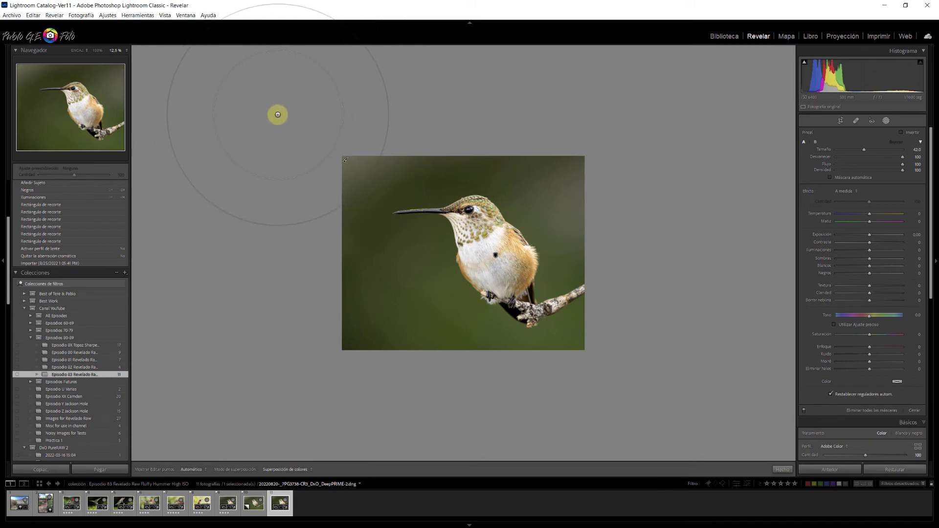
{"action": "key", "text": "h"}
{"action": "key", "text": "h"}
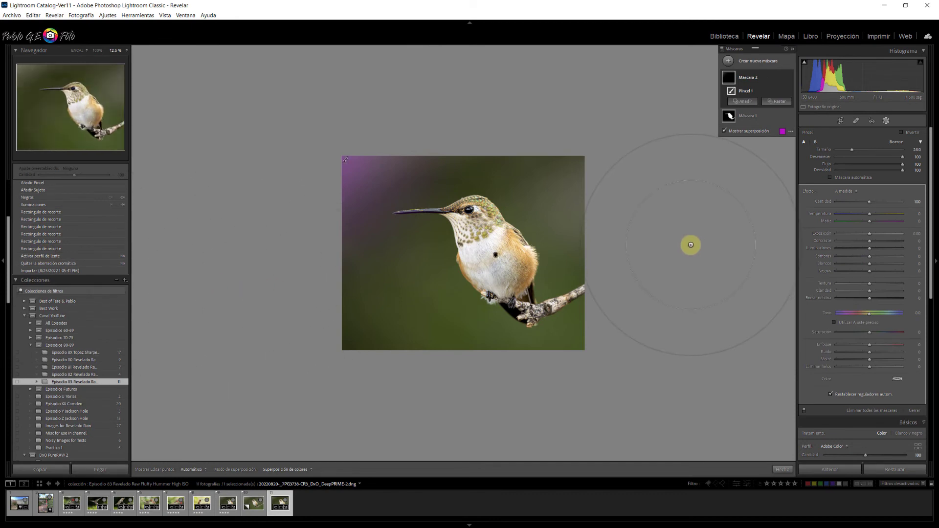
- Darken the background brush mask to about -0.87 exposure
{"action": "scroll", "coordinate": [687, 240], "scroll_direction": "down", "scroll_amount": 5}
{"action": "key", "text": "o"}
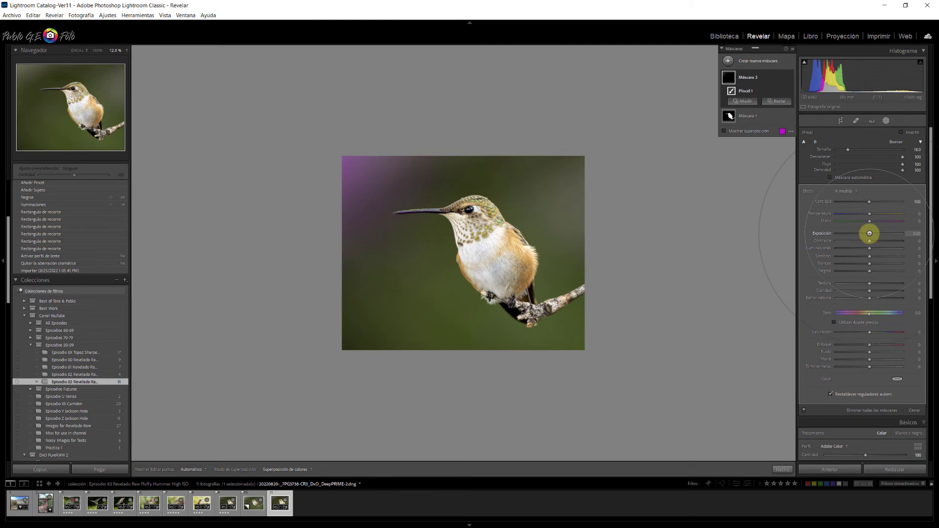
{"action": "left_click_drag", "start_coordinate": [869, 233], "coordinate": [864, 237]}
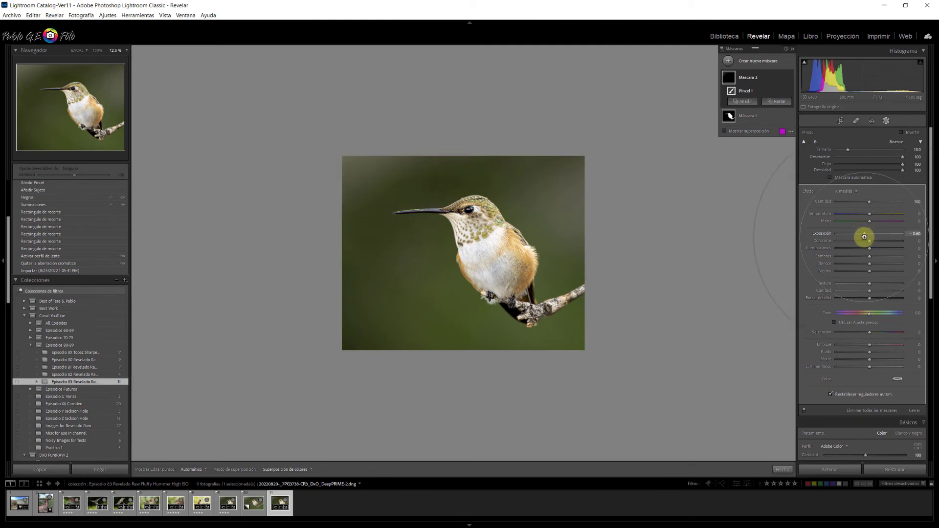
{"action": "left_click_drag", "start_coordinate": [864, 237], "coordinate": [862, 250]}
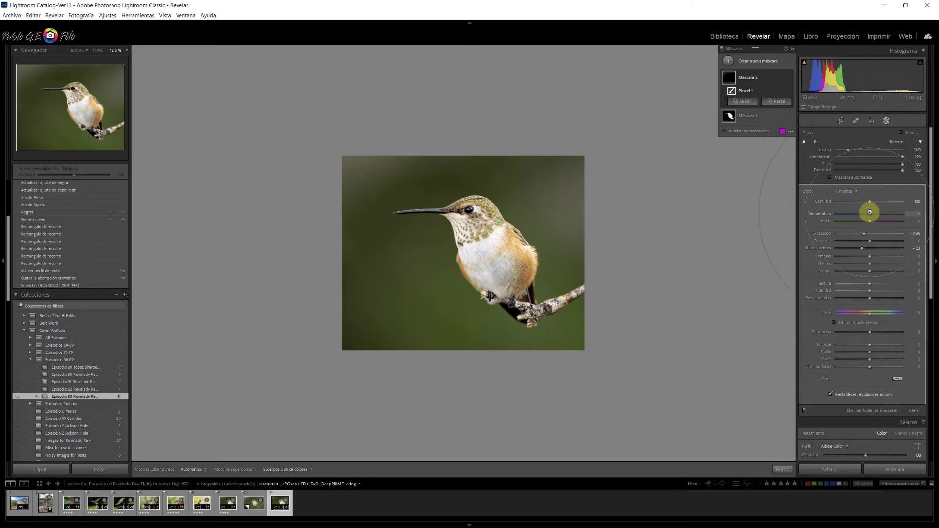
- Warm the background mask, tint it greener, compare it on/off, then darken it slightly more
{"action": "left_click_drag", "start_coordinate": [870, 213], "coordinate": [876, 213]}
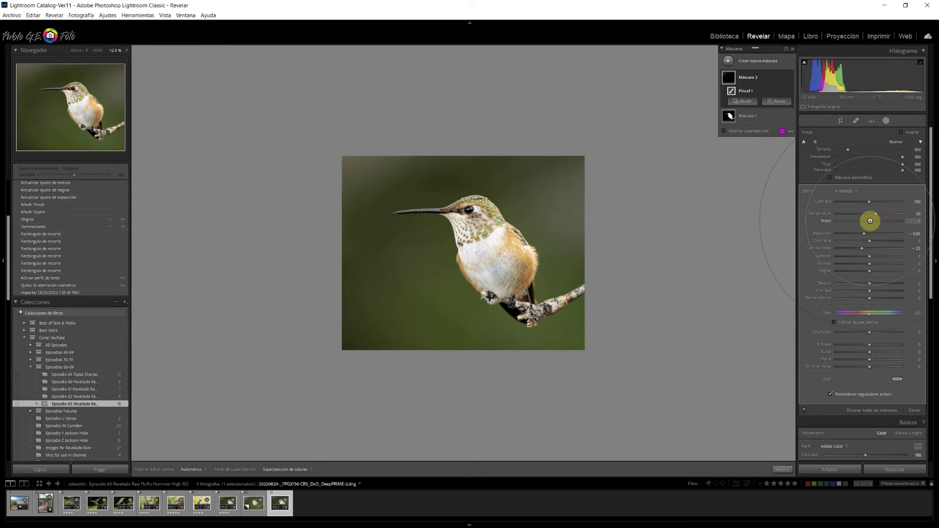
{"action": "left_click_drag", "start_coordinate": [869, 221], "coordinate": [861, 222]}
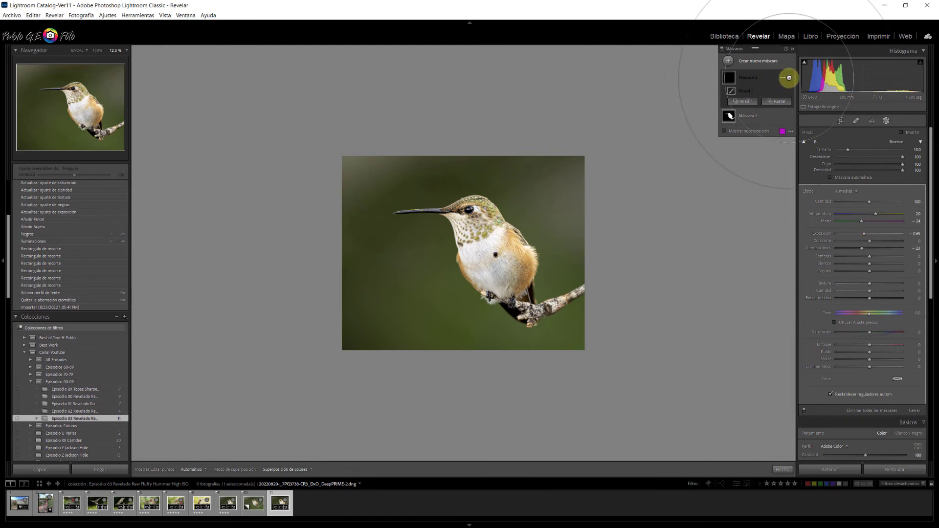
{"action": "left_click", "coordinate": [788, 79]}
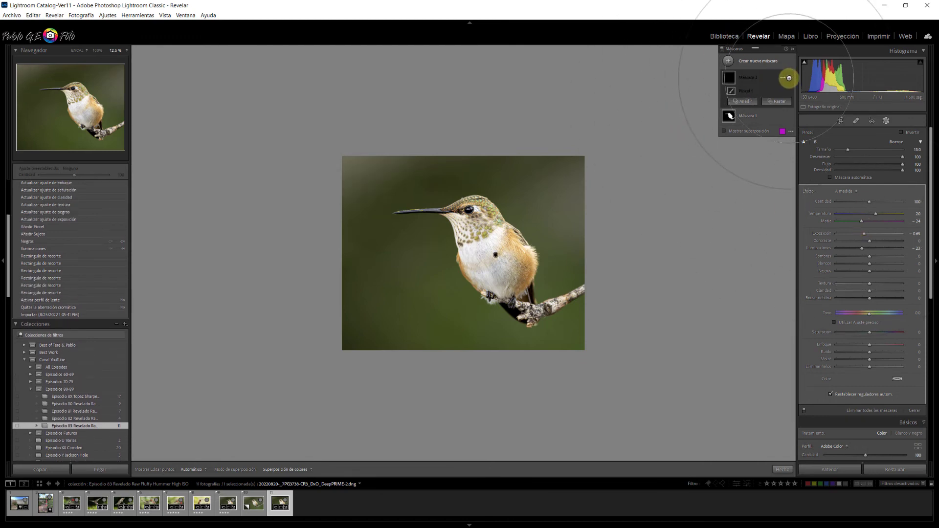
{"action": "left_click", "coordinate": [789, 78]}
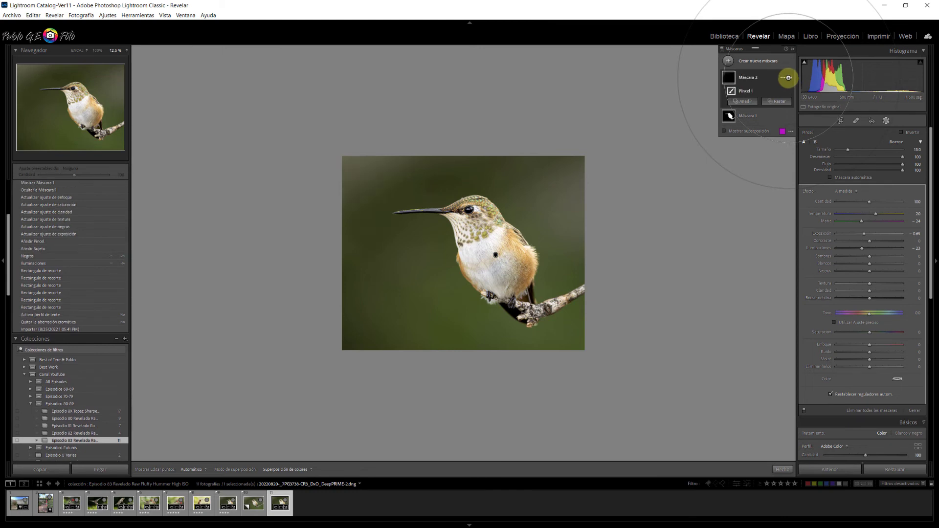
{"action": "left_click_drag", "start_coordinate": [865, 234], "coordinate": [862, 234]}
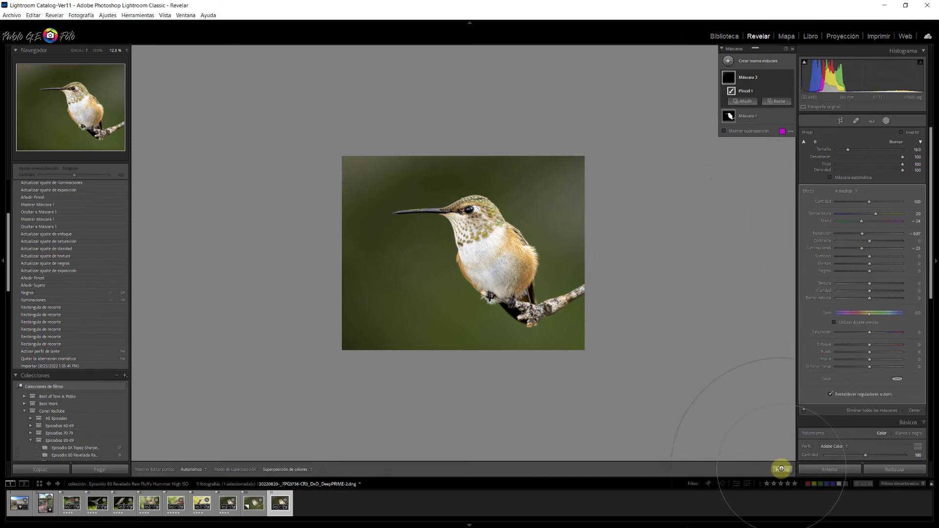
- Close Masking, inspect the hummingbird at 100% in the Navigator, then fit it in view
{"action": "left_click", "coordinate": [781, 469]}
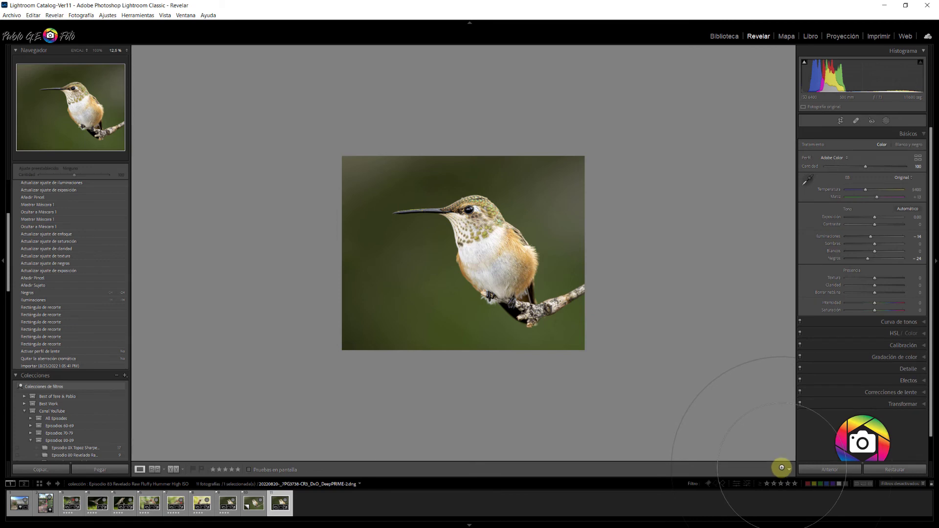
{"action": "left_click", "coordinate": [97, 50]}
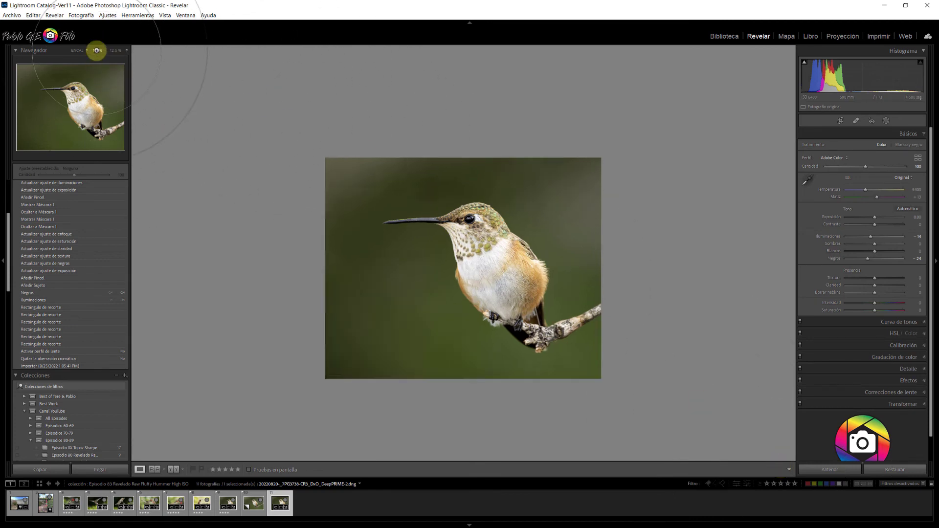
{"action": "left_click", "coordinate": [542, 318]}
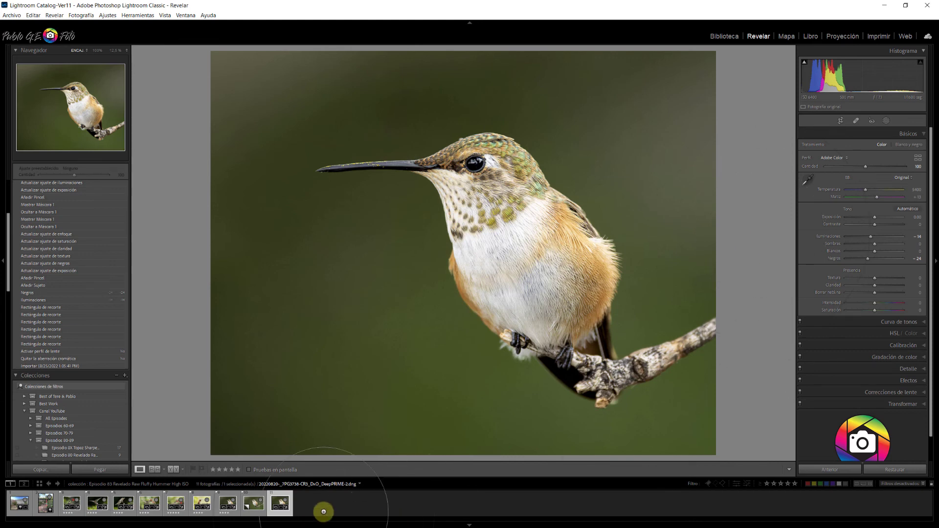
- Create a virtual copy of the hummingbird photo and flip it horizontally
{"action": "right_click", "coordinate": [280, 492]}
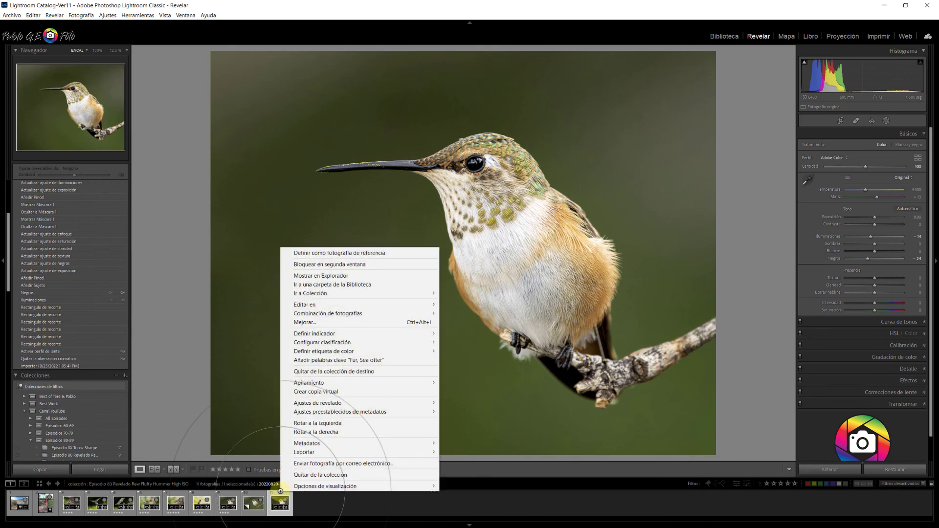
{"action": "left_click", "coordinate": [323, 391]}
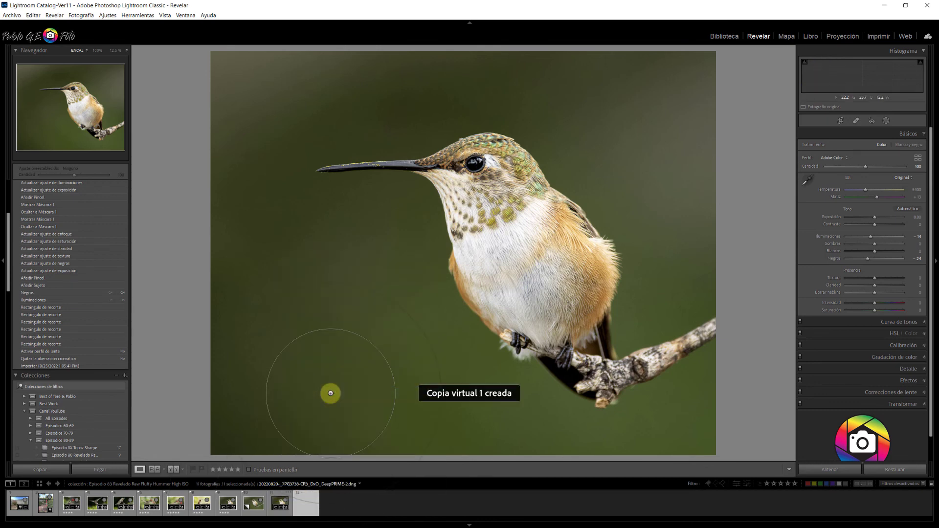
{"action": "left_click", "coordinate": [83, 15]}
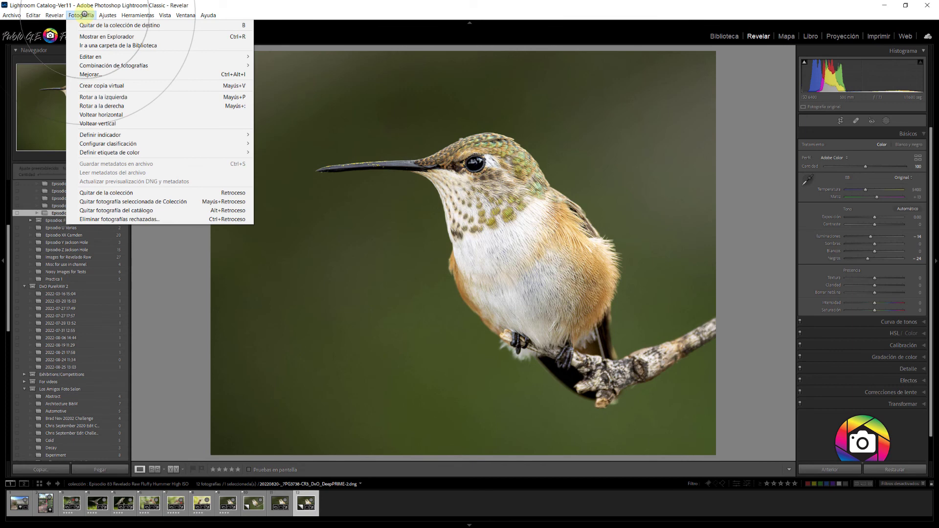
{"action": "left_click", "coordinate": [101, 114]}
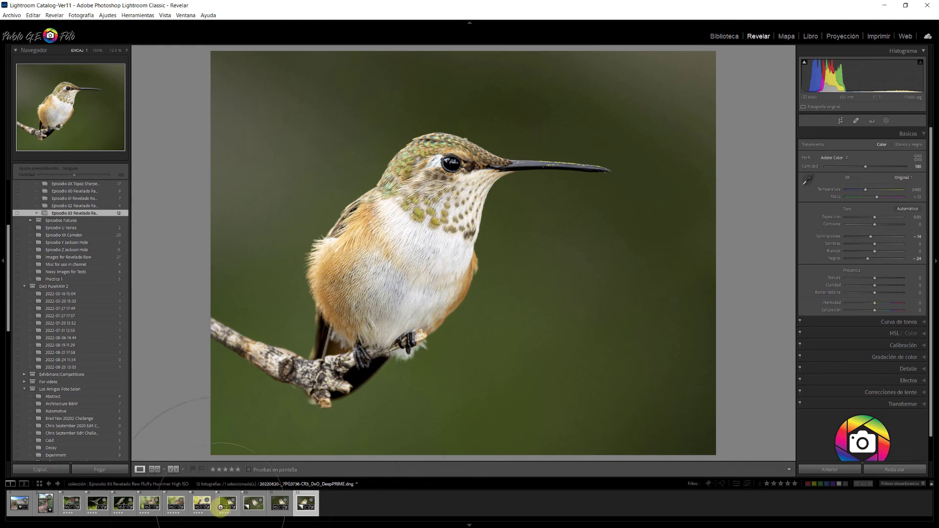
- Compare the original and mirrored copy in the filmstrip, then hide the side panels
{"action": "left_click", "coordinate": [280, 498]}
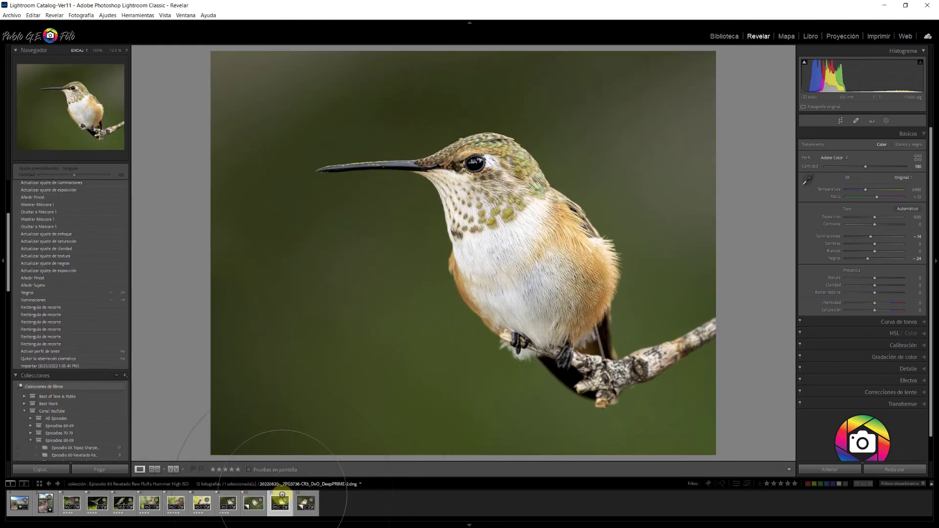
{"action": "left_click", "coordinate": [303, 494]}
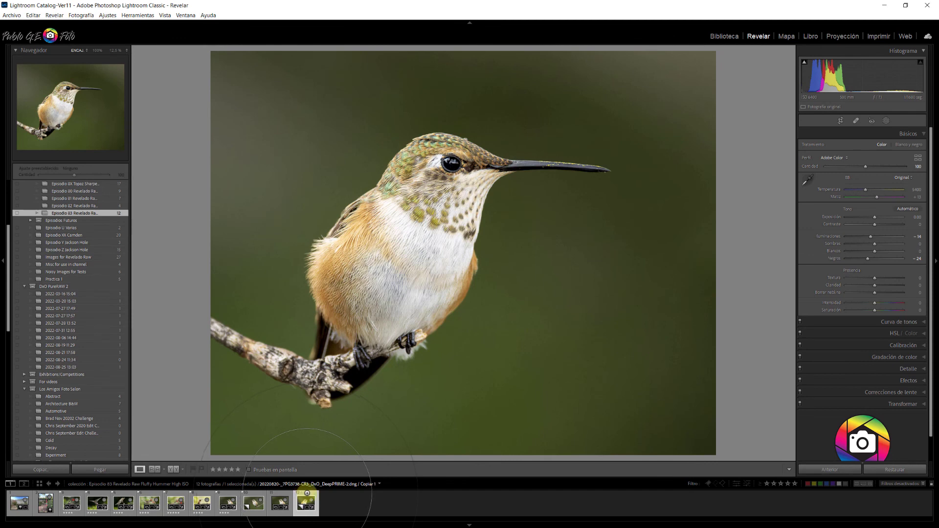
{"action": "left_click", "coordinate": [280, 494]}
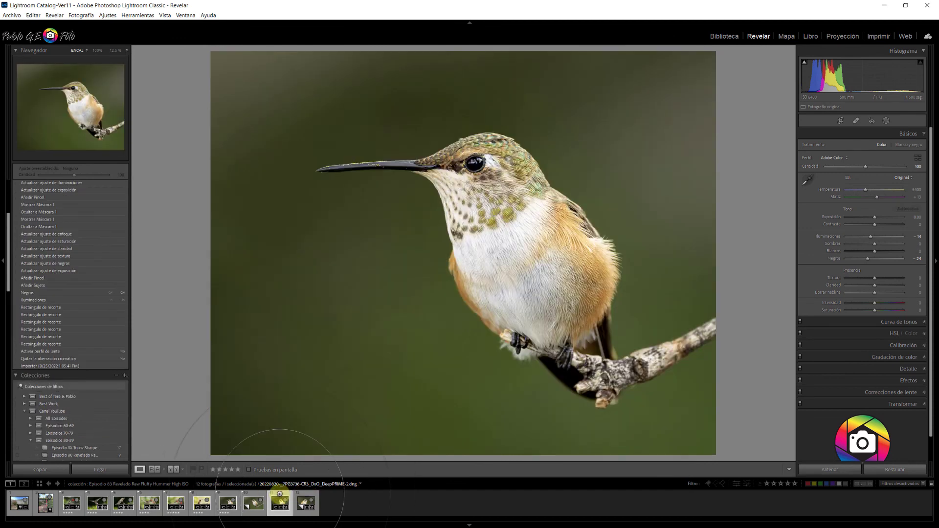
{"action": "key", "text": "Tab"}
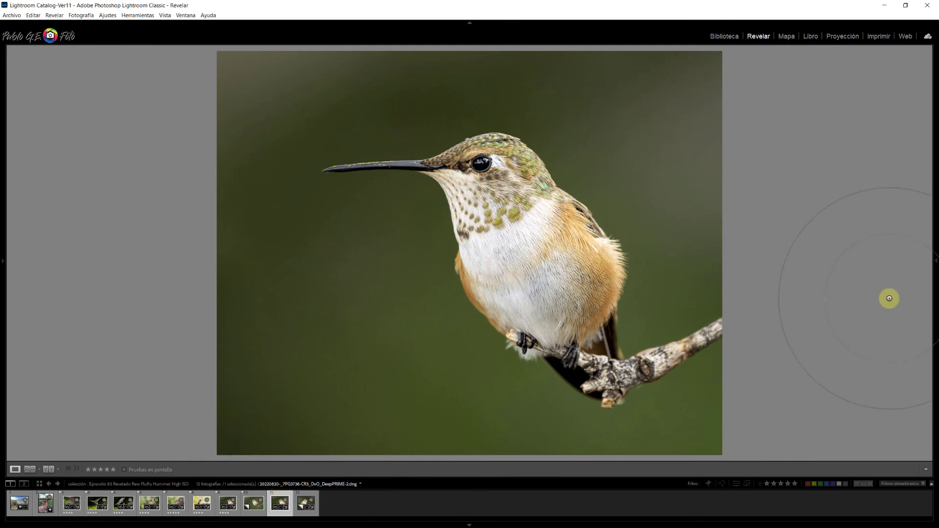
- Step between the original and the mirrored copy, ending on the right-facing copy
{"action": "key", "text": "Right"}
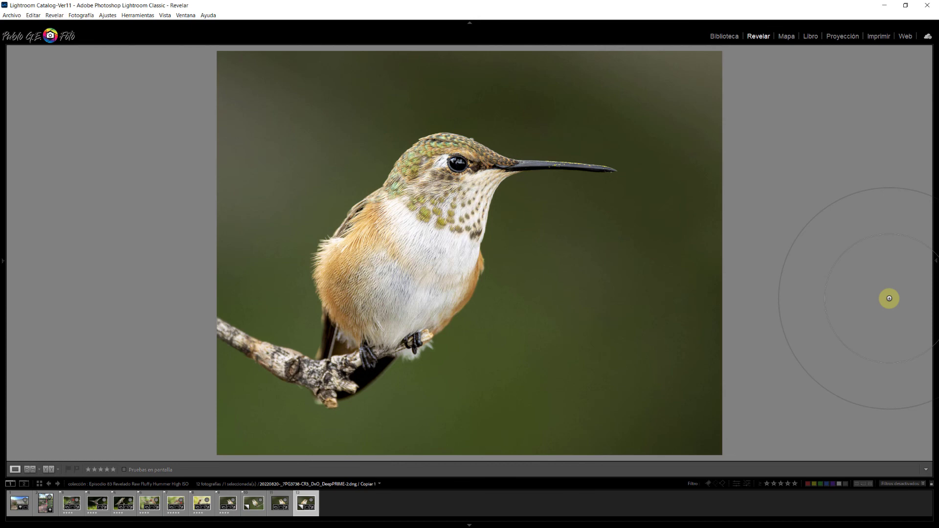
{"action": "key", "text": "Left"}
{"action": "key", "text": "Right"}
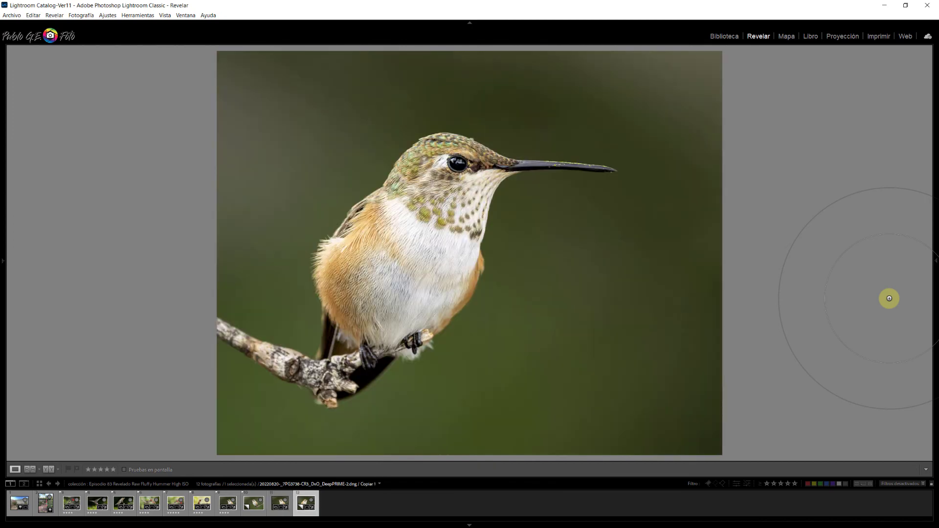